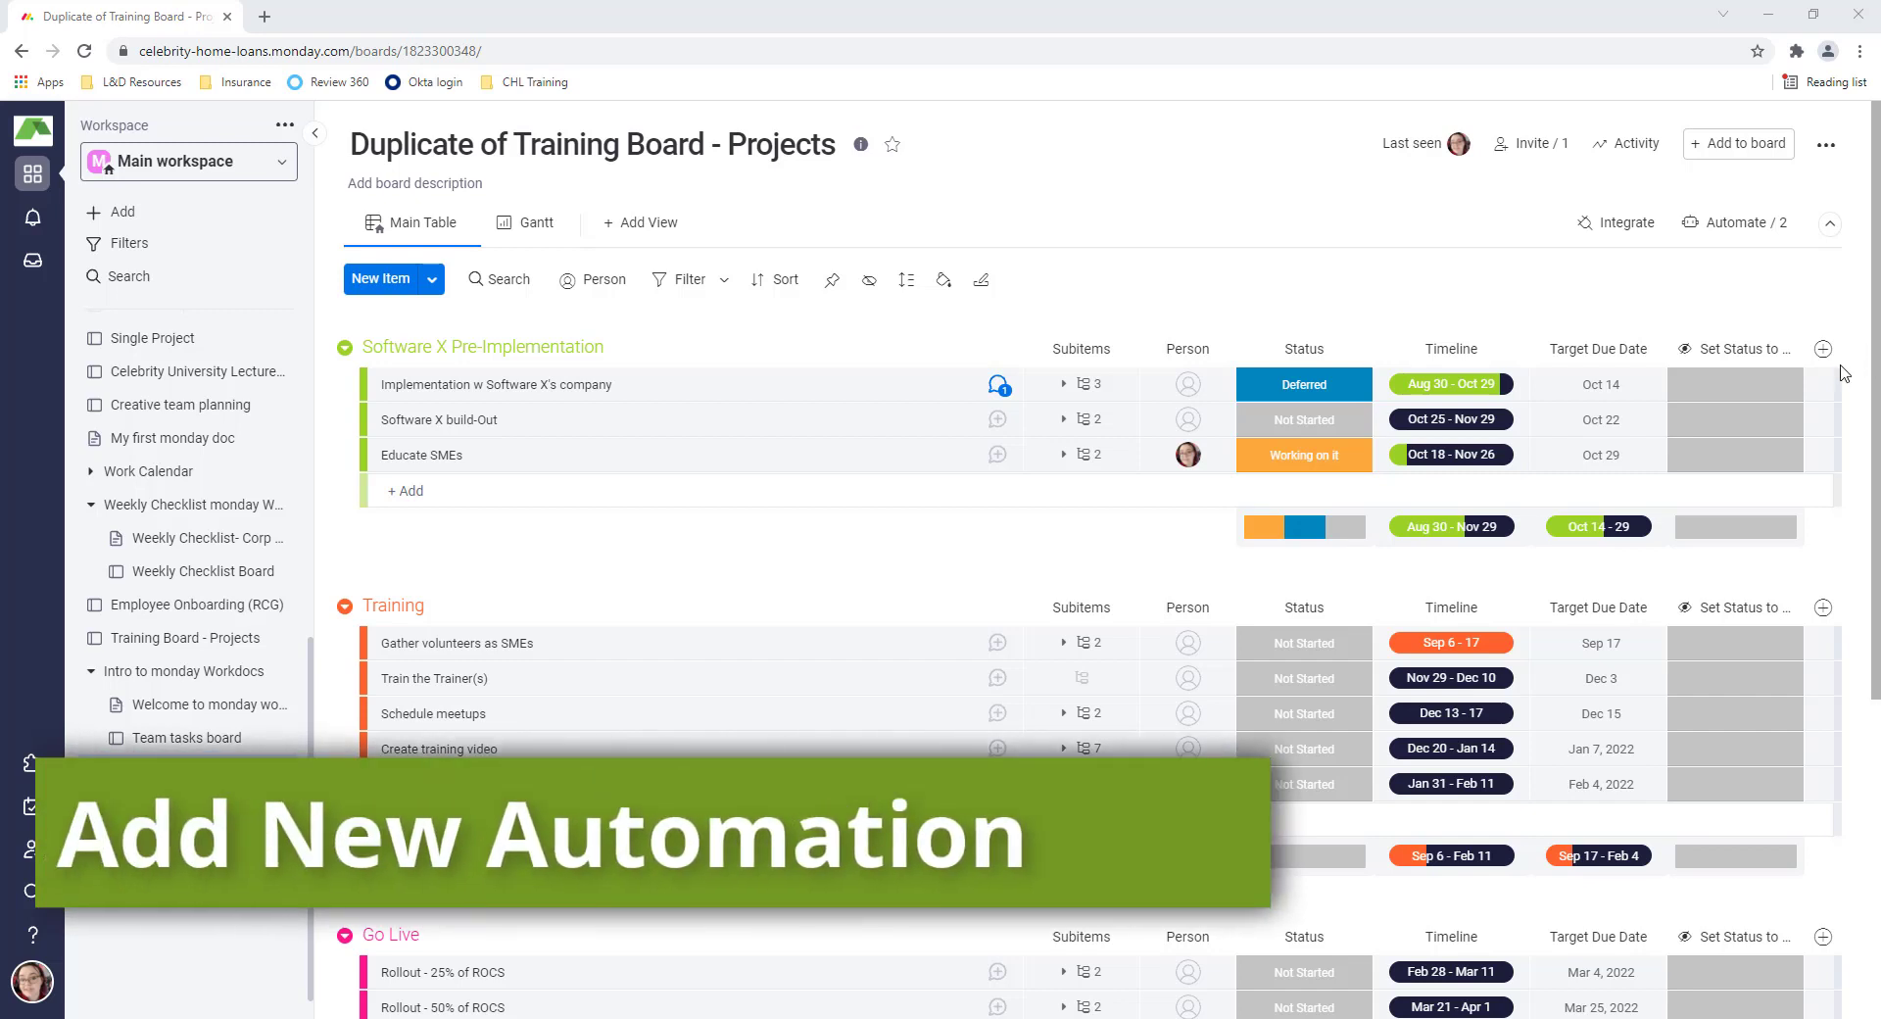
# - Open the board's Automations Center and choose the template "When a status changes to something, notify someone"
pyautogui.click(1755, 234)
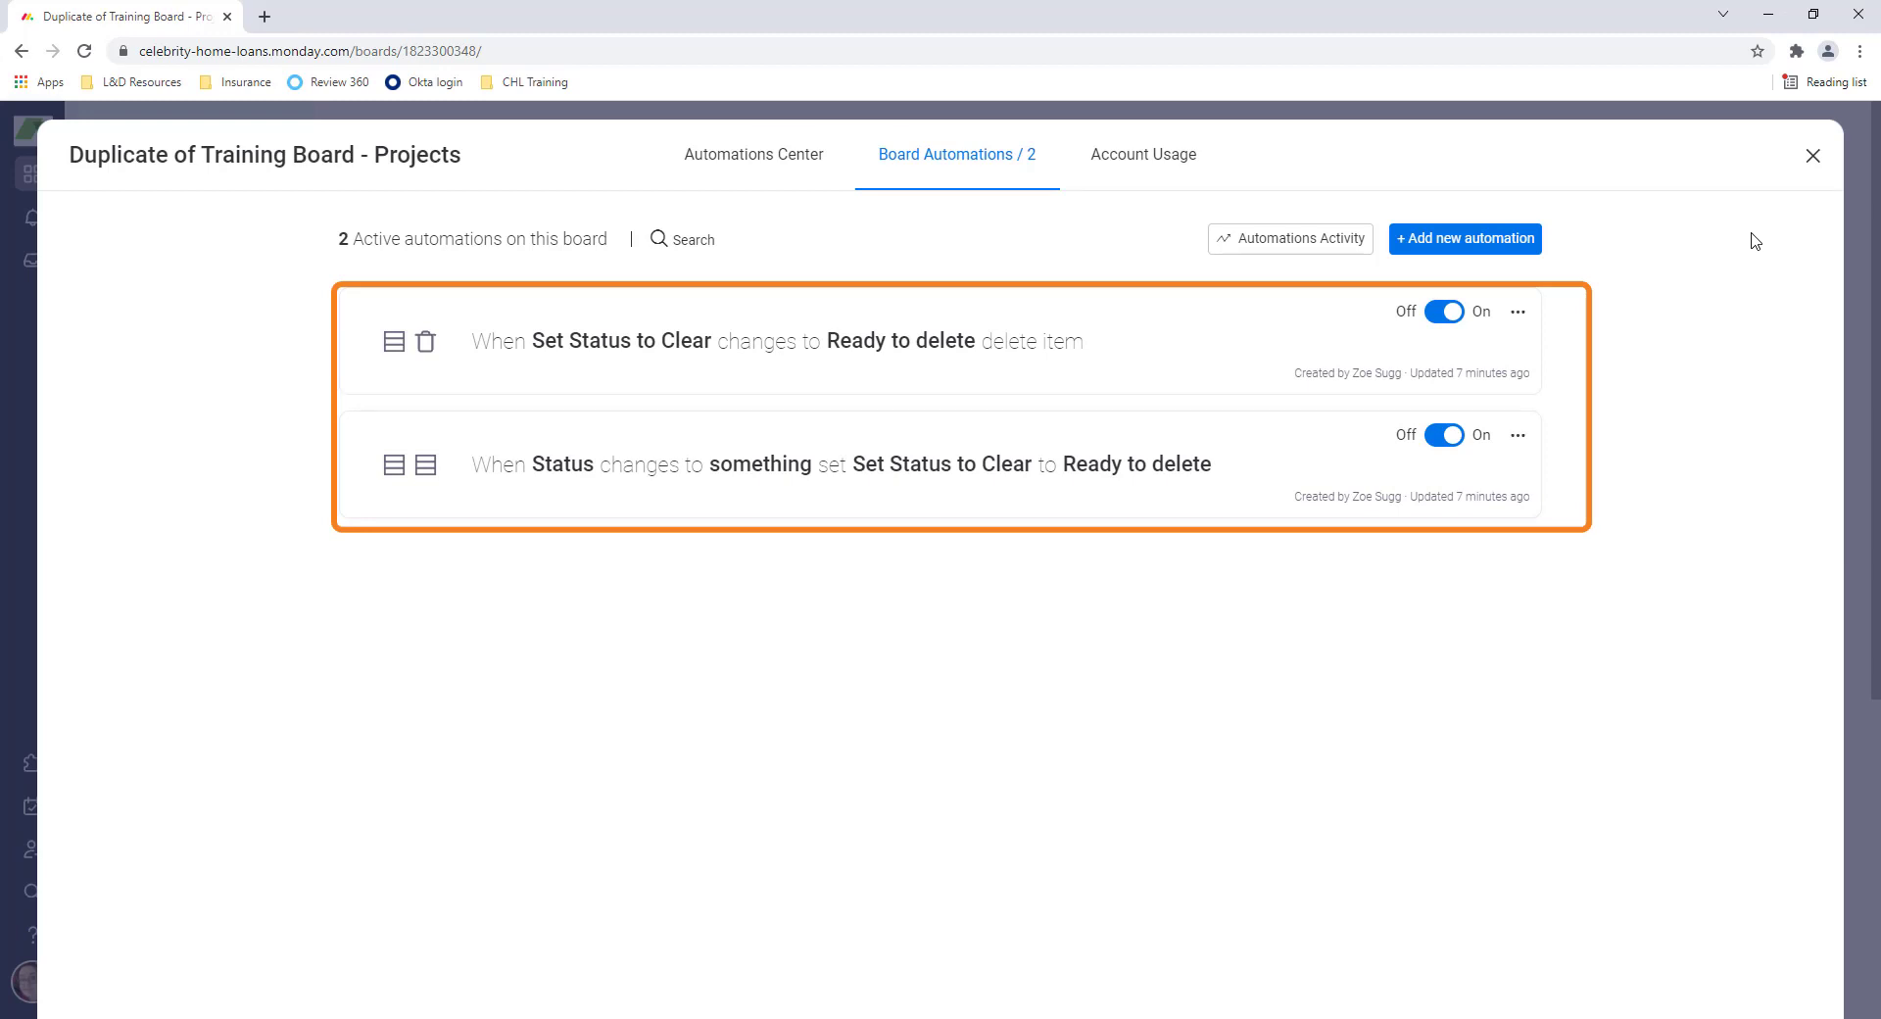
pyautogui.click(771, 162)
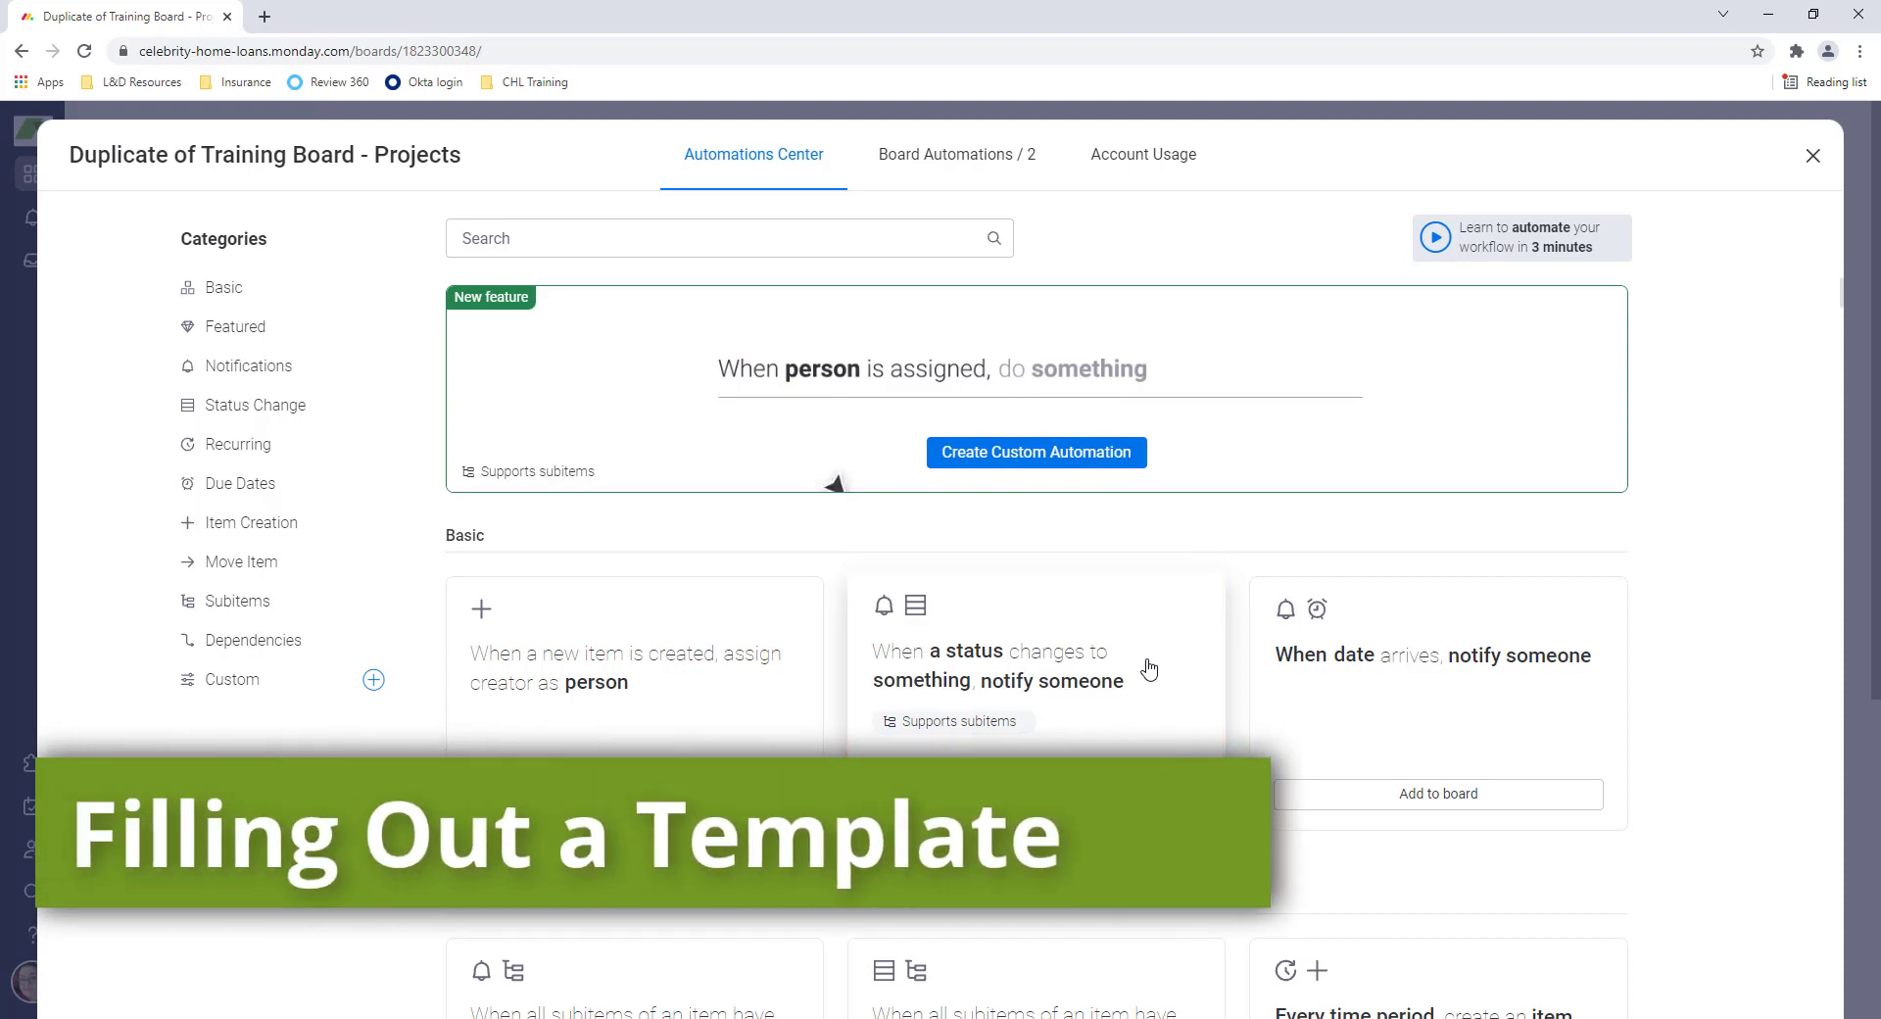
pyautogui.click(1150, 669)
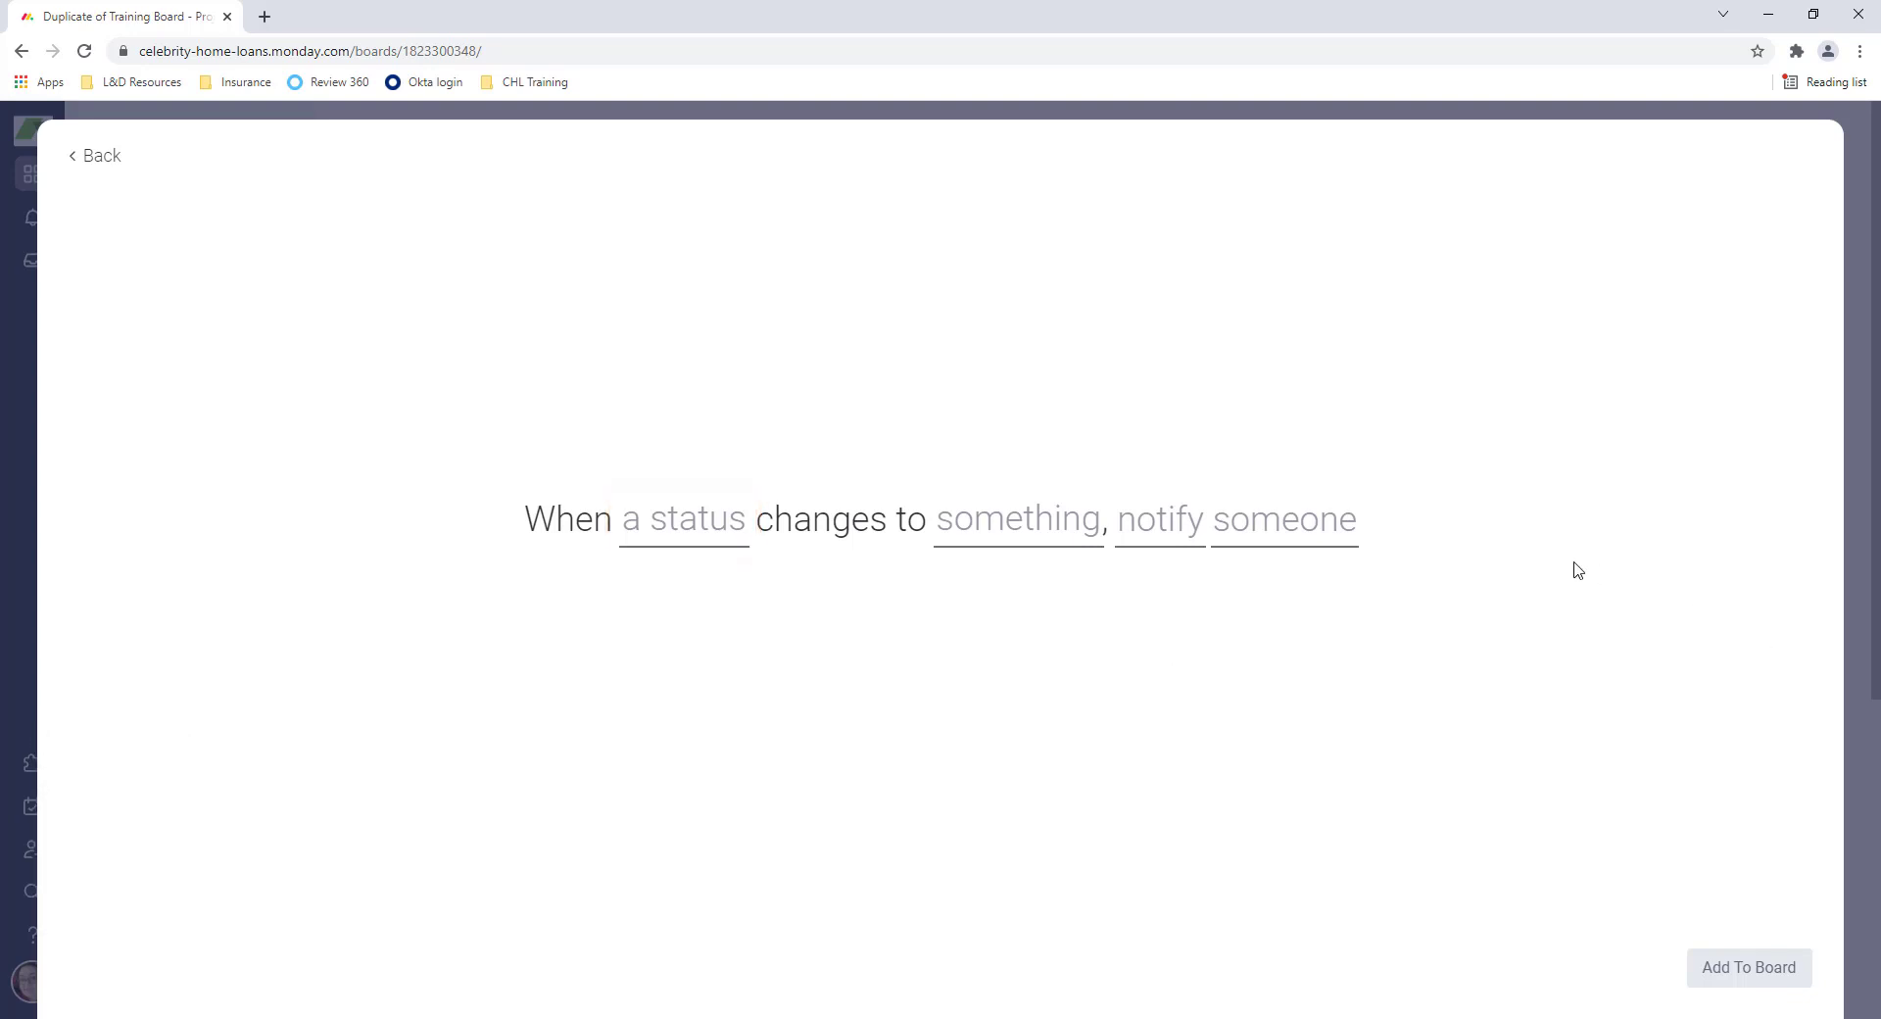
# - Set the automation's trigger to the Status column changing to Stuck
pyautogui.click(693, 529)
pyautogui.click(690, 600)
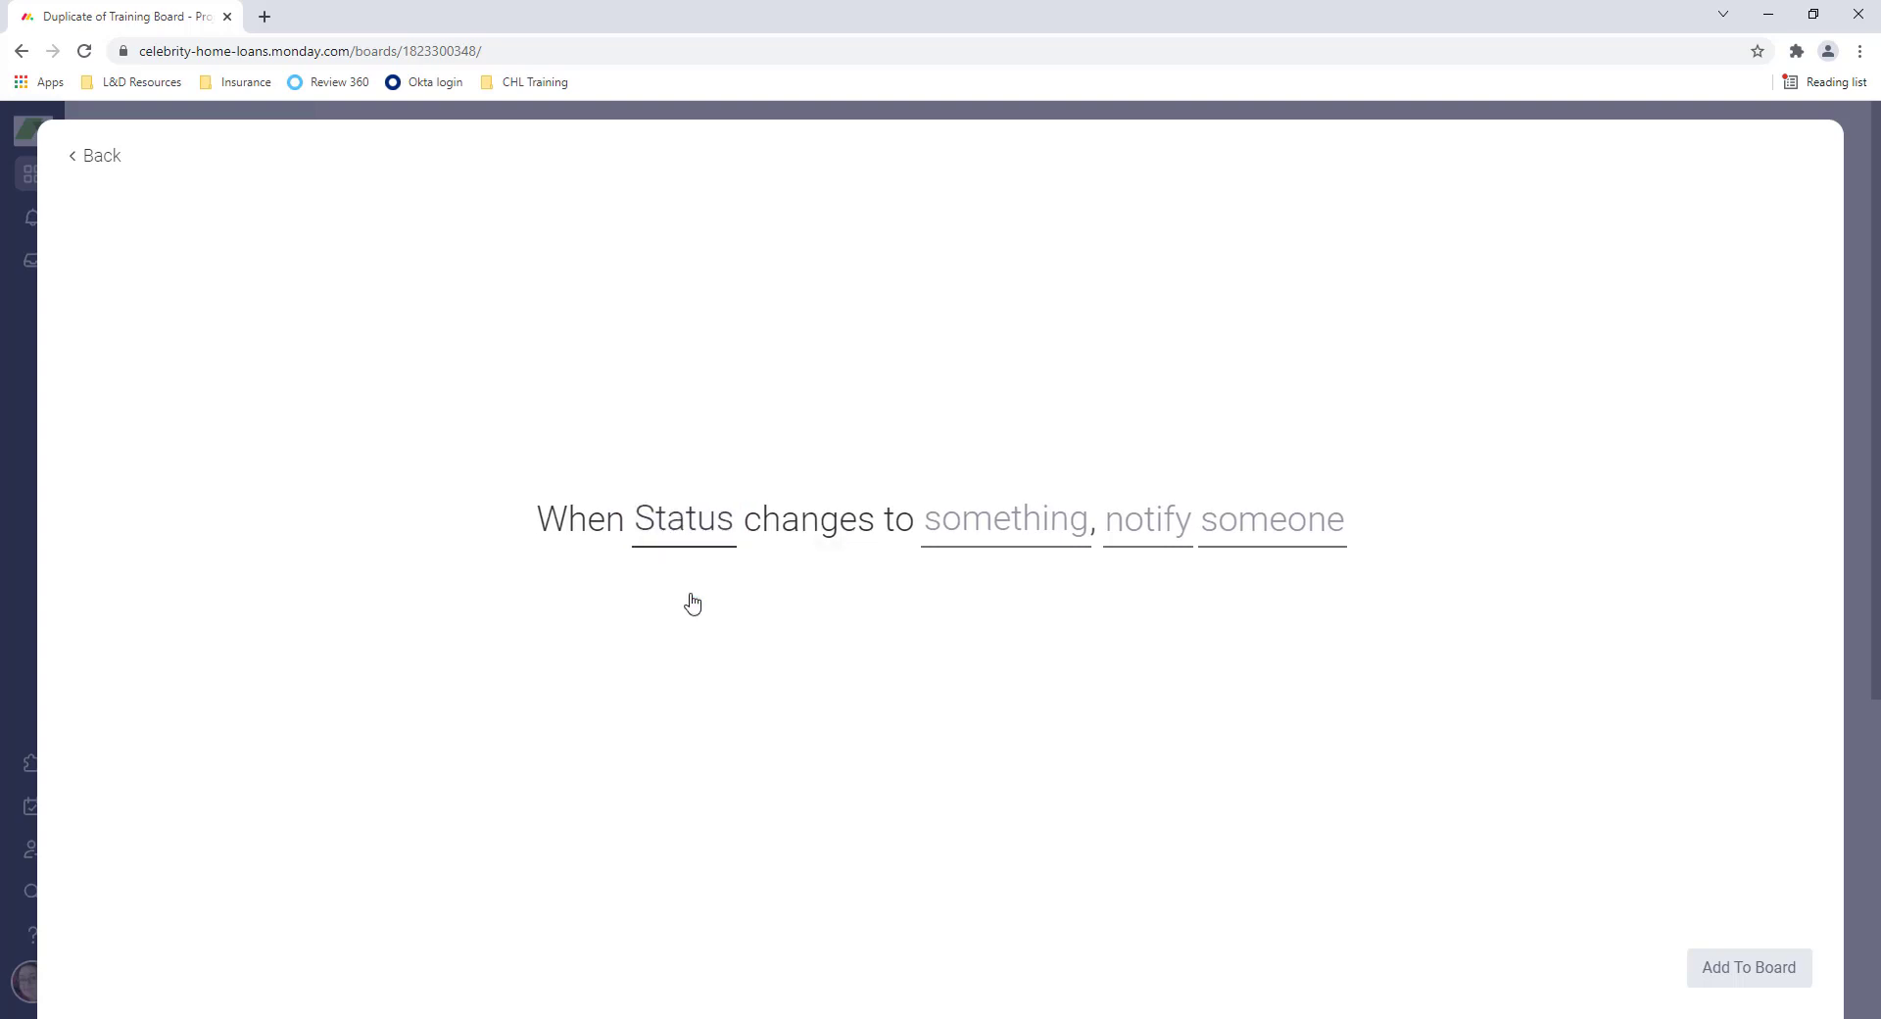
pyautogui.click(1024, 522)
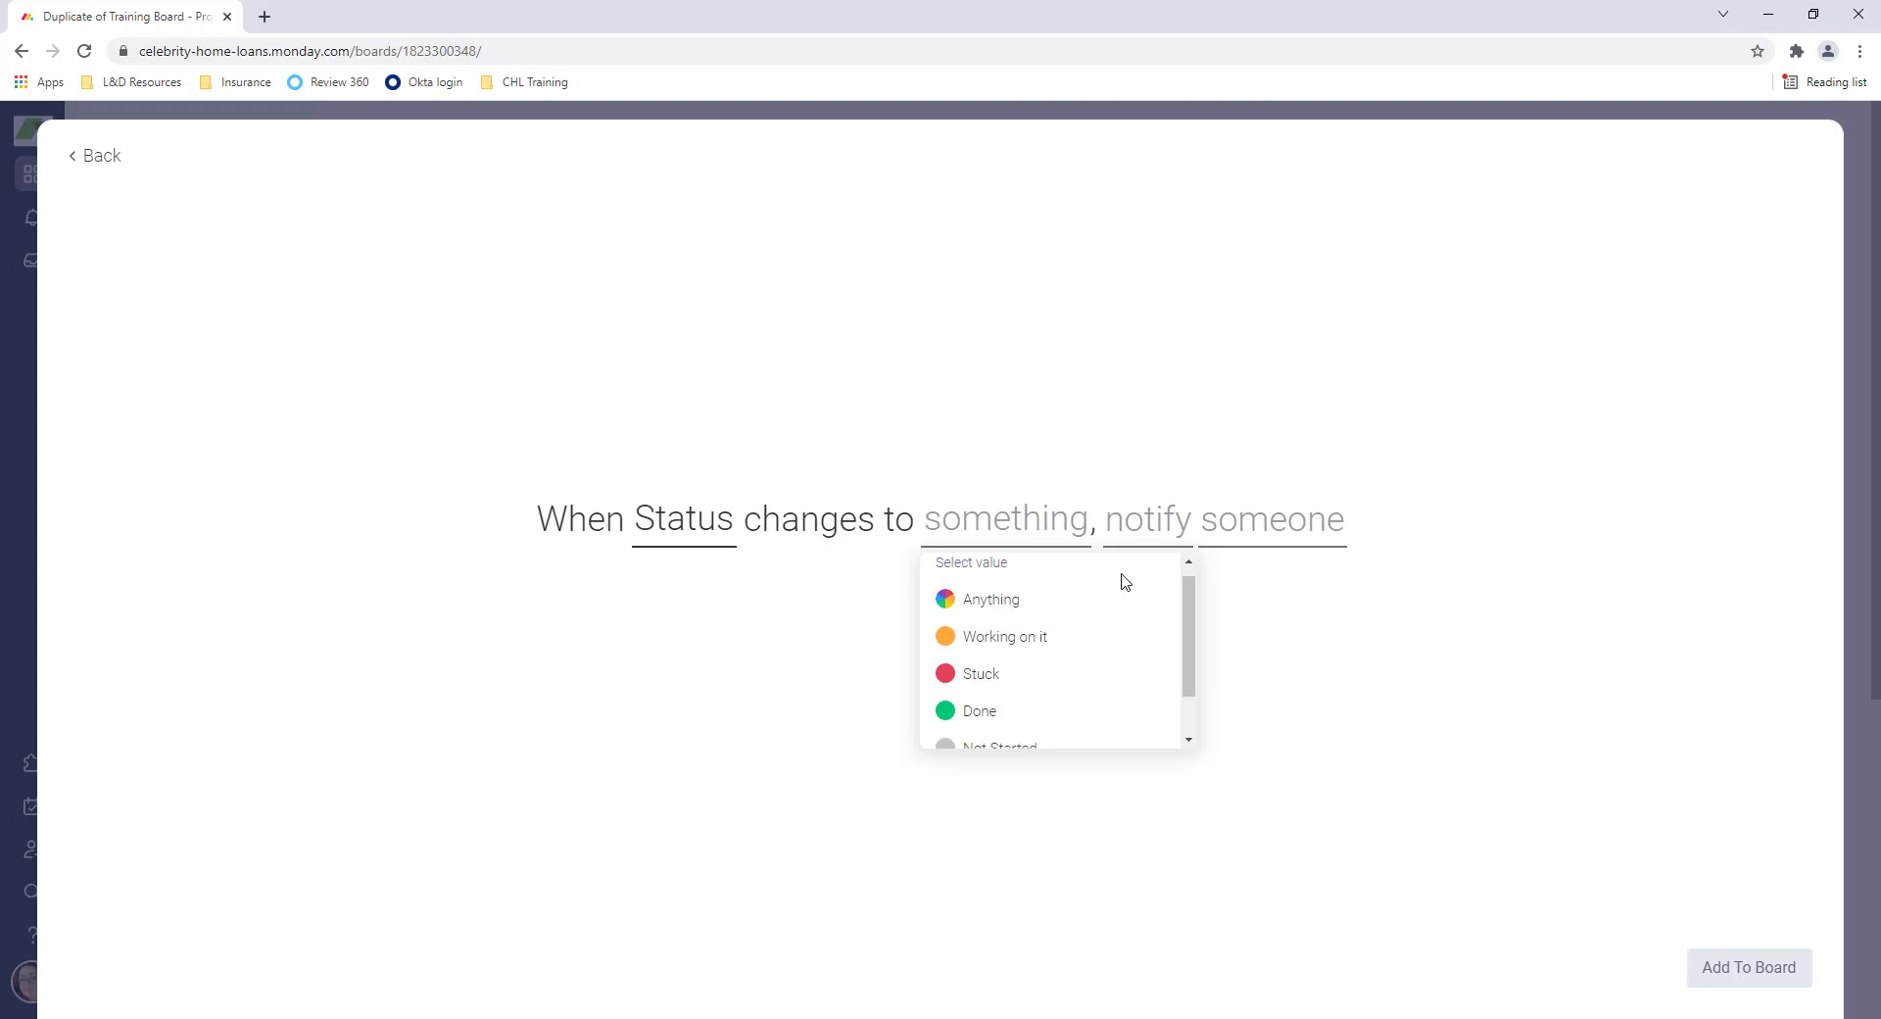
pyautogui.scroll(-1, 1125, 582)
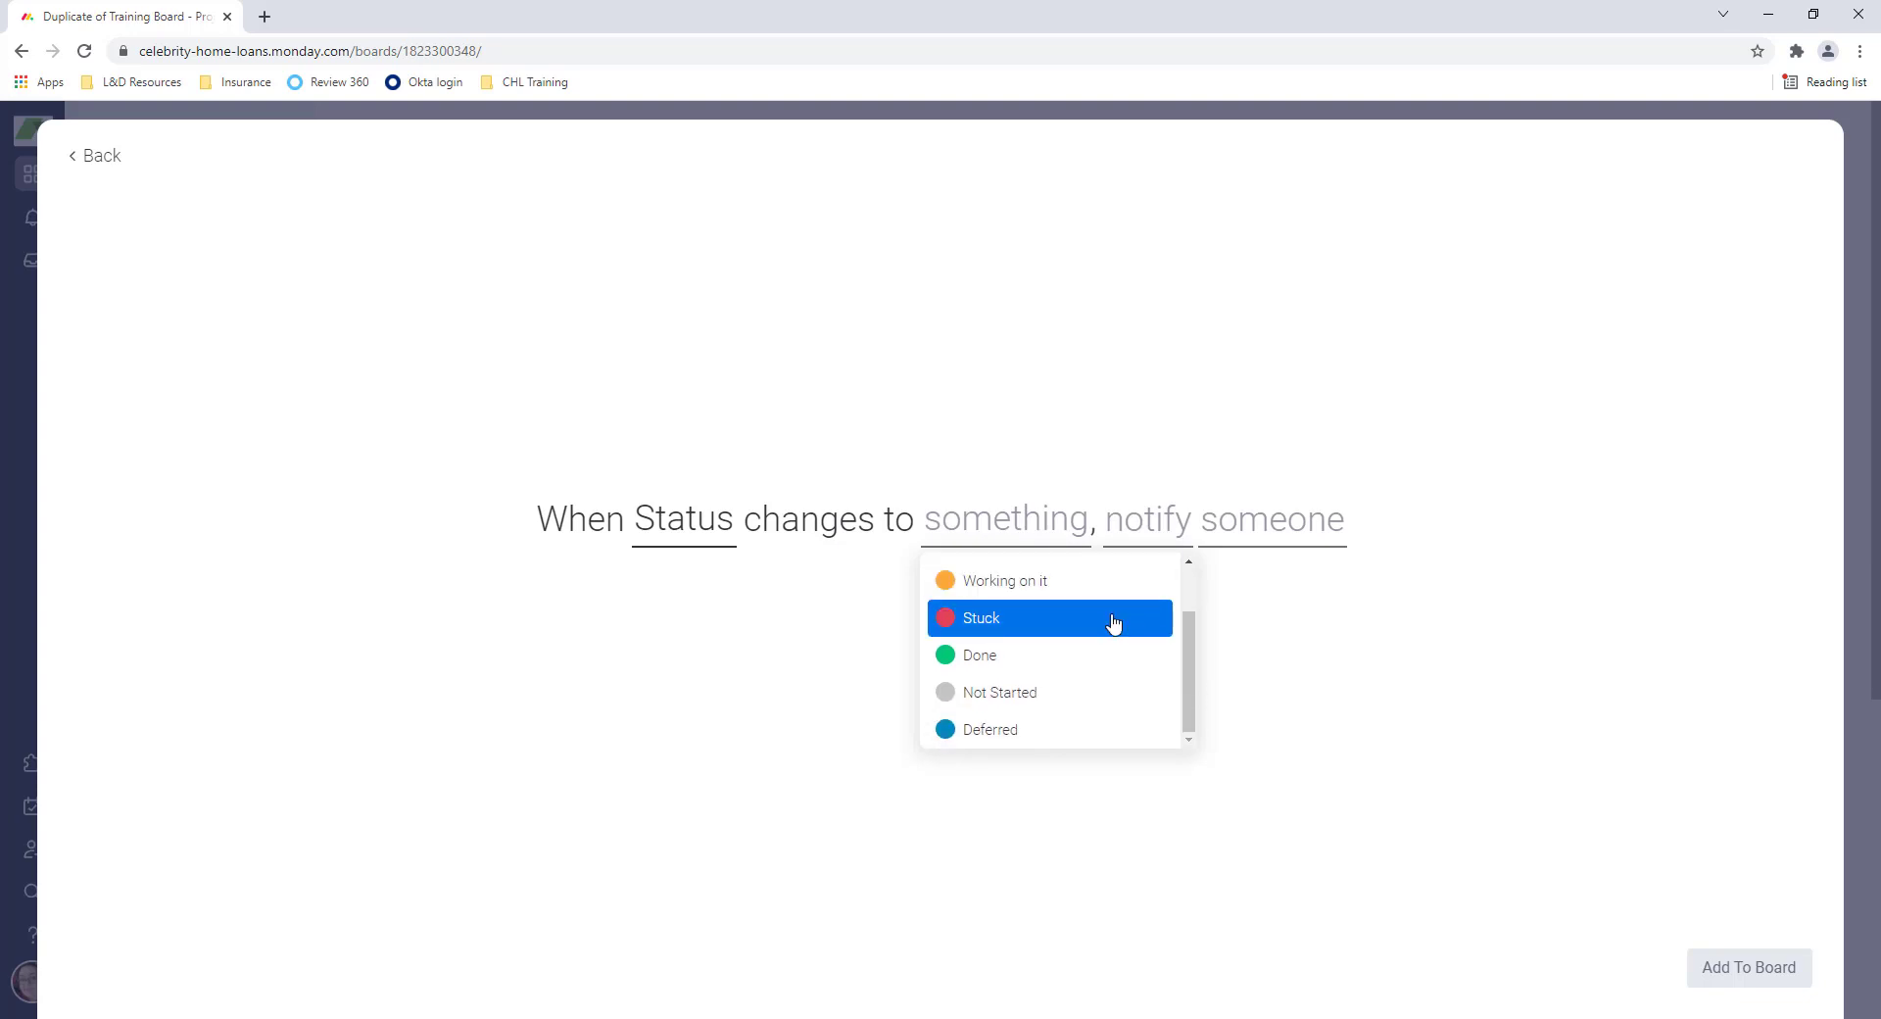
pyautogui.click(1114, 619)
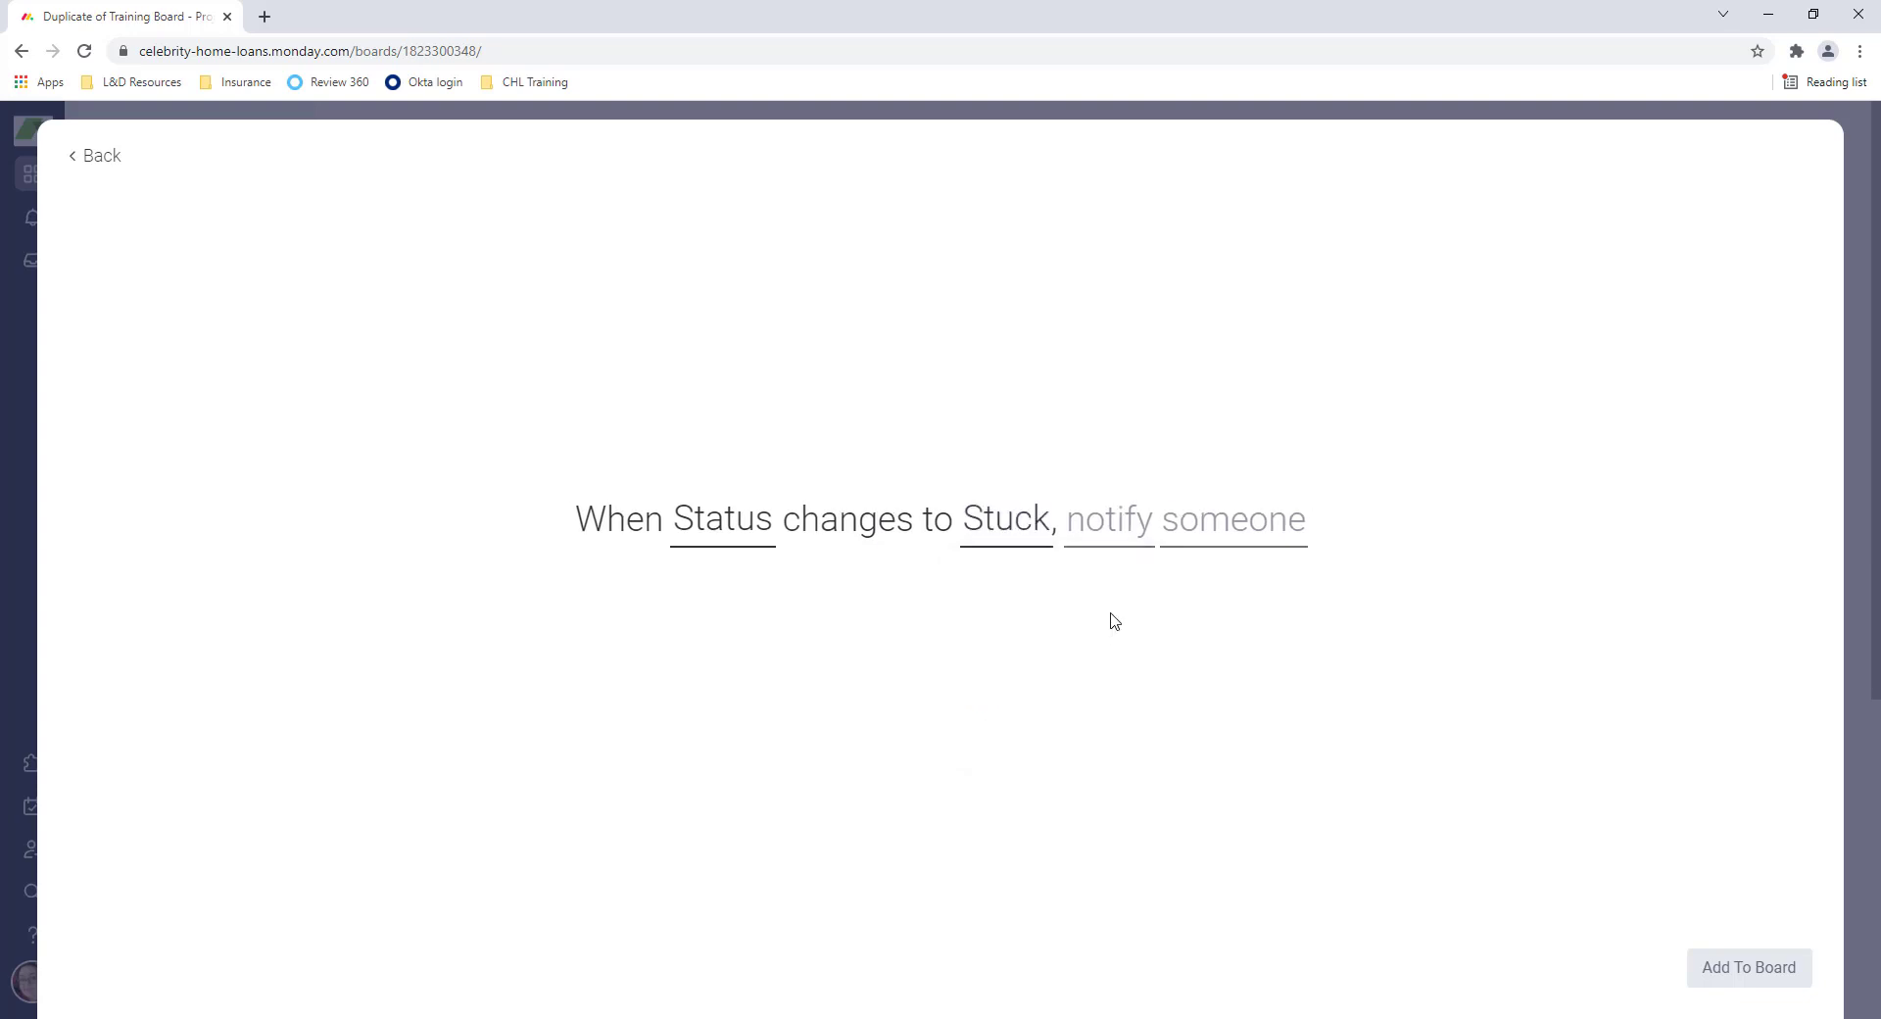
# - Write the notification message "URGENT: {item's name} is {item's Status}. Please reach out to task assignee for clarification." with auto-populated item name and status fields
pyautogui.click(1112, 530)
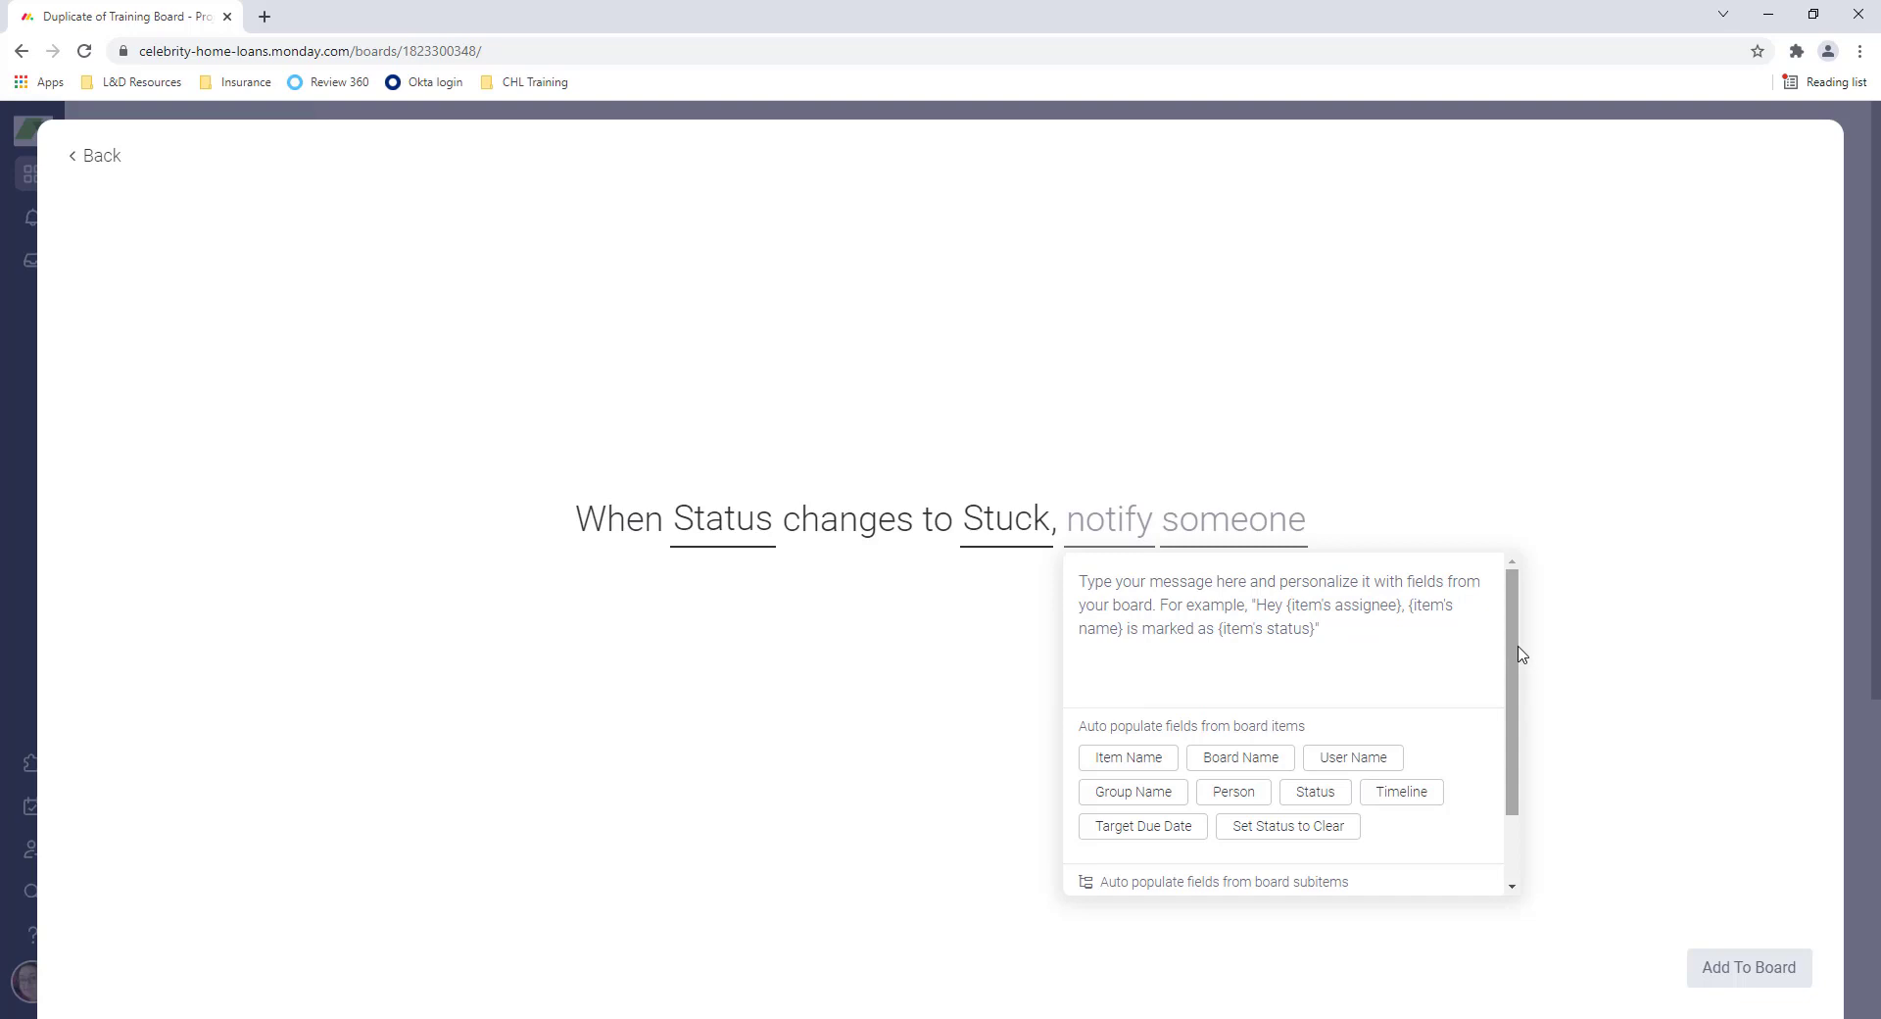
pyautogui.write('UR')
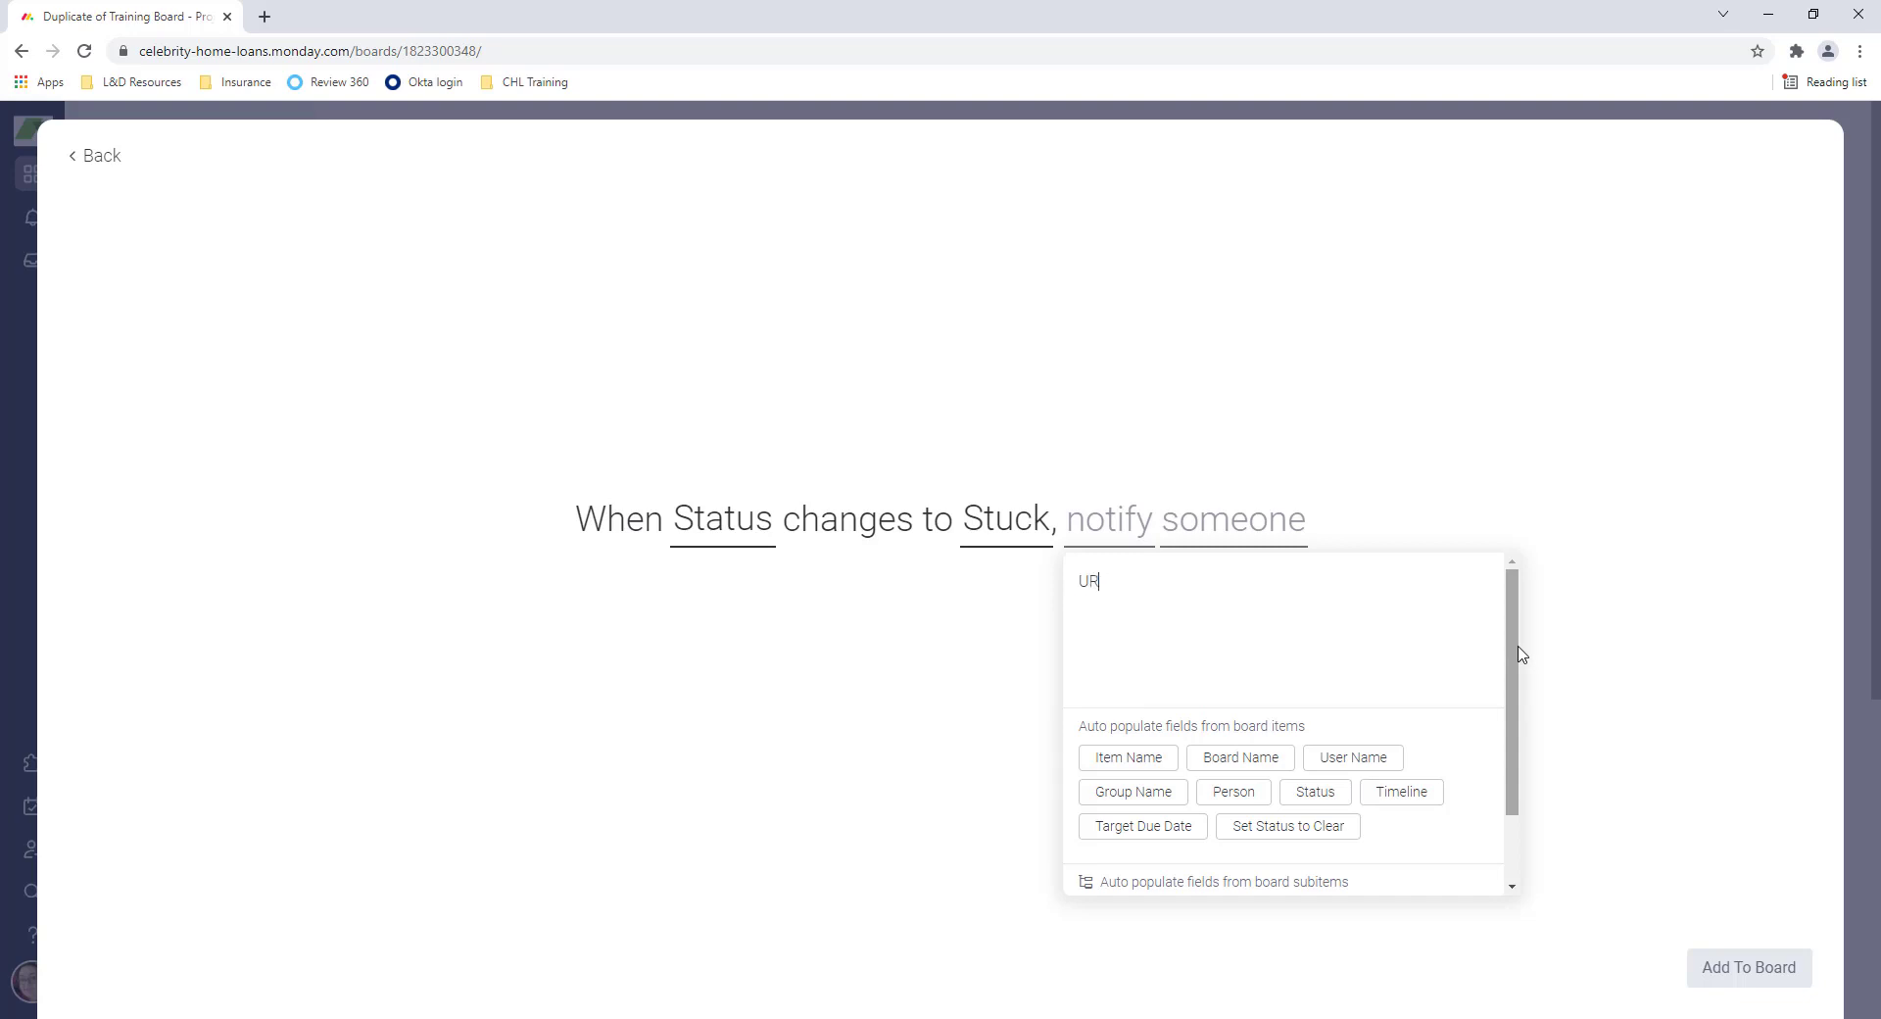
pyautogui.write('GENT:')
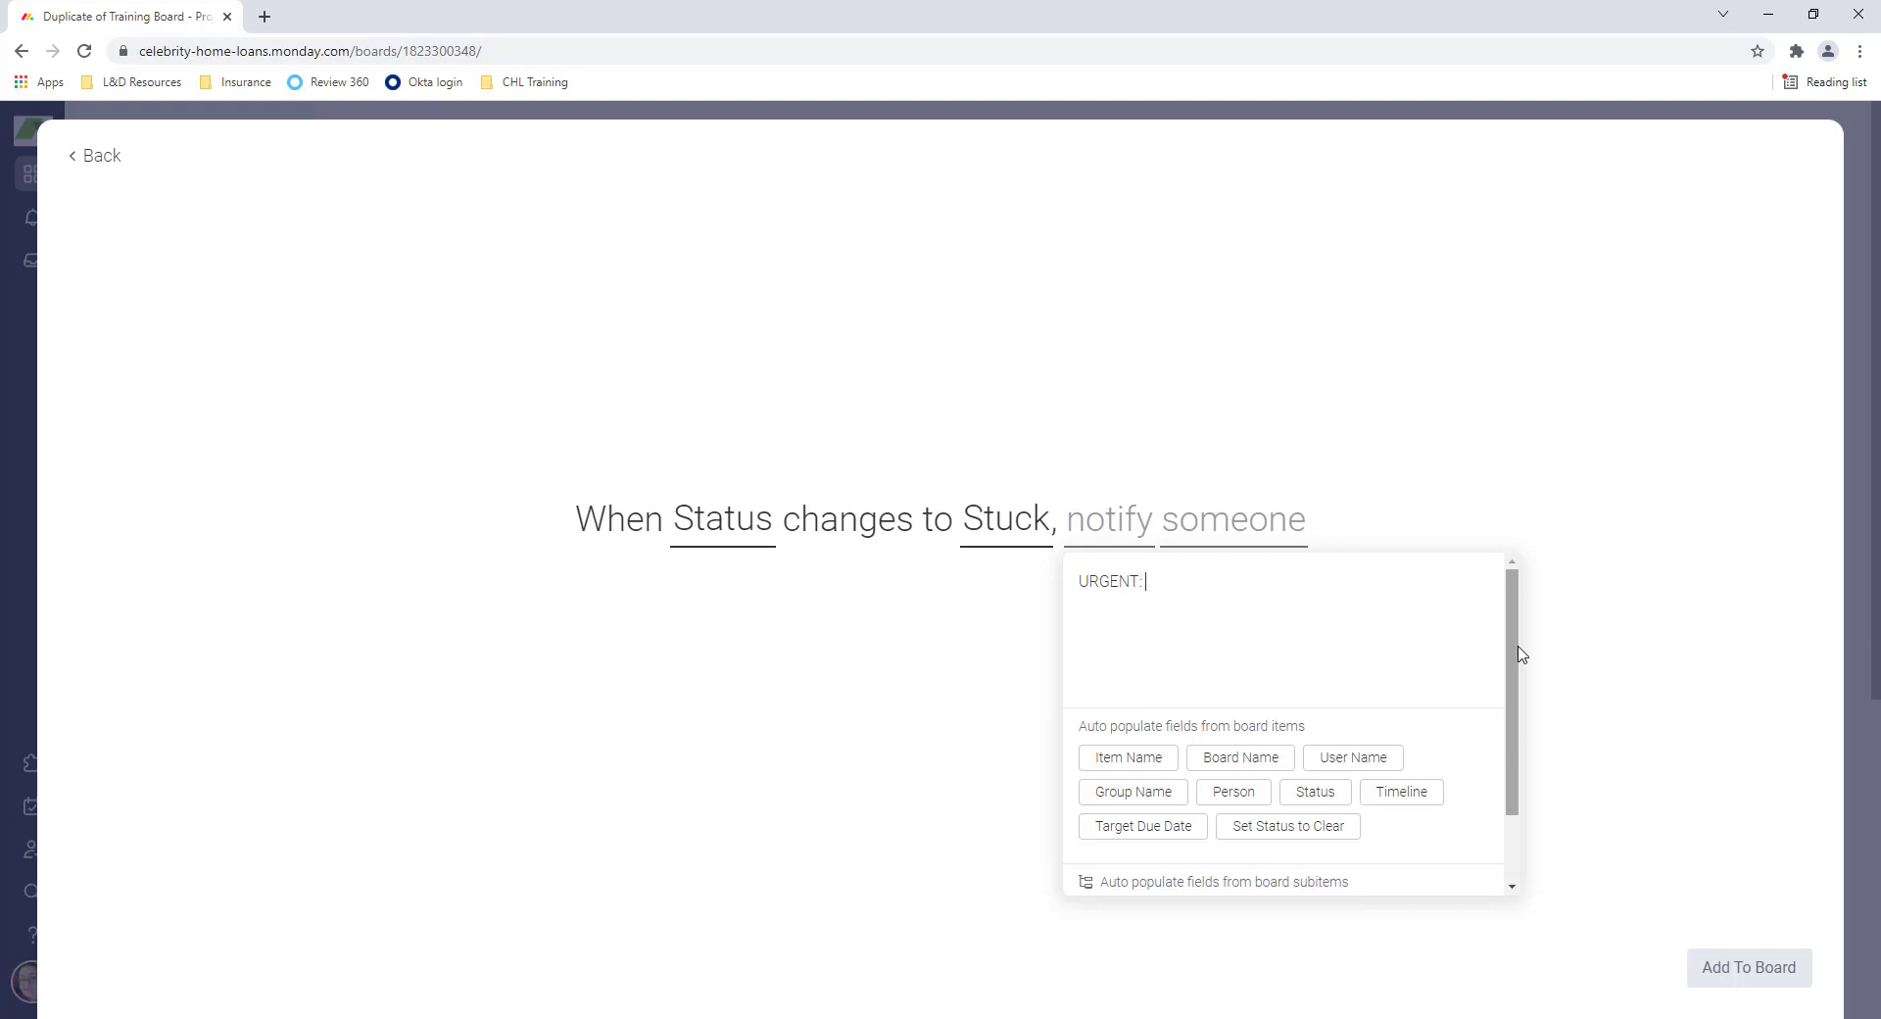
pyautogui.click(1129, 758)
pyautogui.write('is')
pyautogui.click(1315, 791)
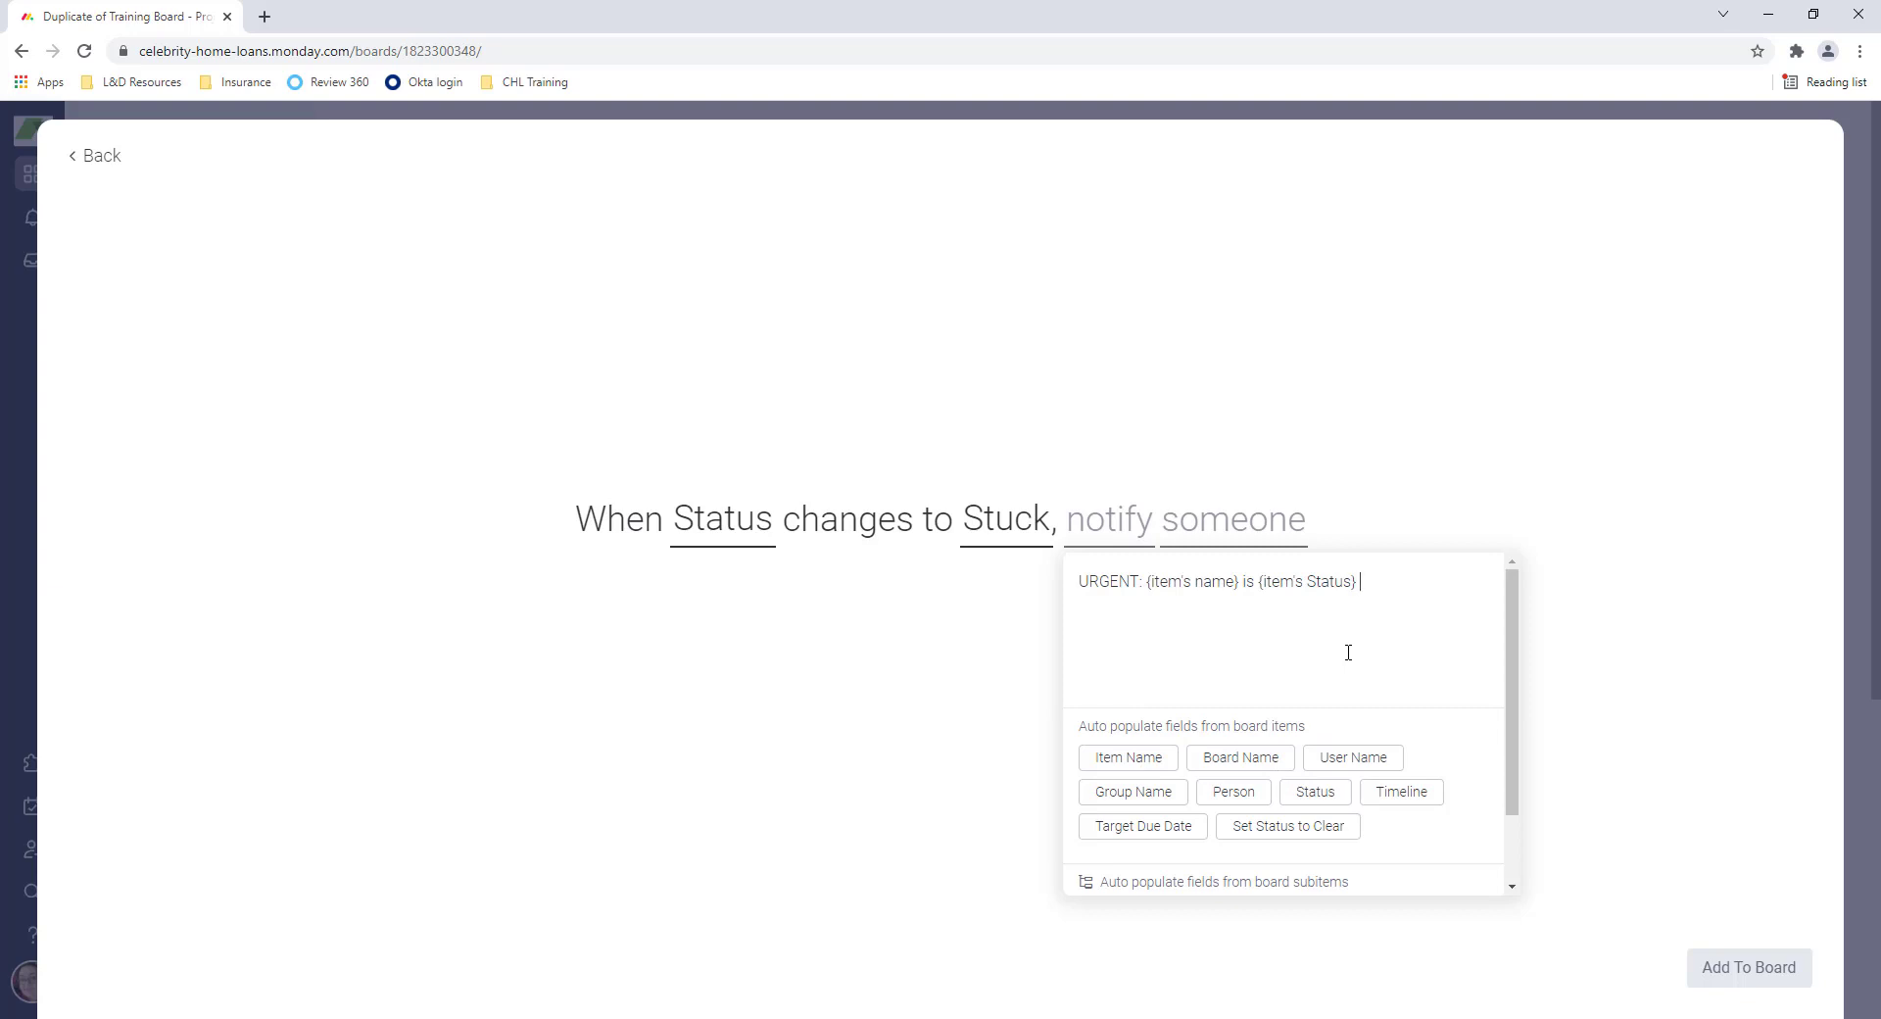
pyautogui.write('Please')
pyautogui.press('BackSpace')
pyautogui.press('BackSpace')
pyautogui.press('BackSpace')
pyautogui.press('BackSpace')
pyautogui.press('BackSpace')
pyautogui.press('BackSpace')
pyautogui.write('. Please reach out to task assignee for cla')
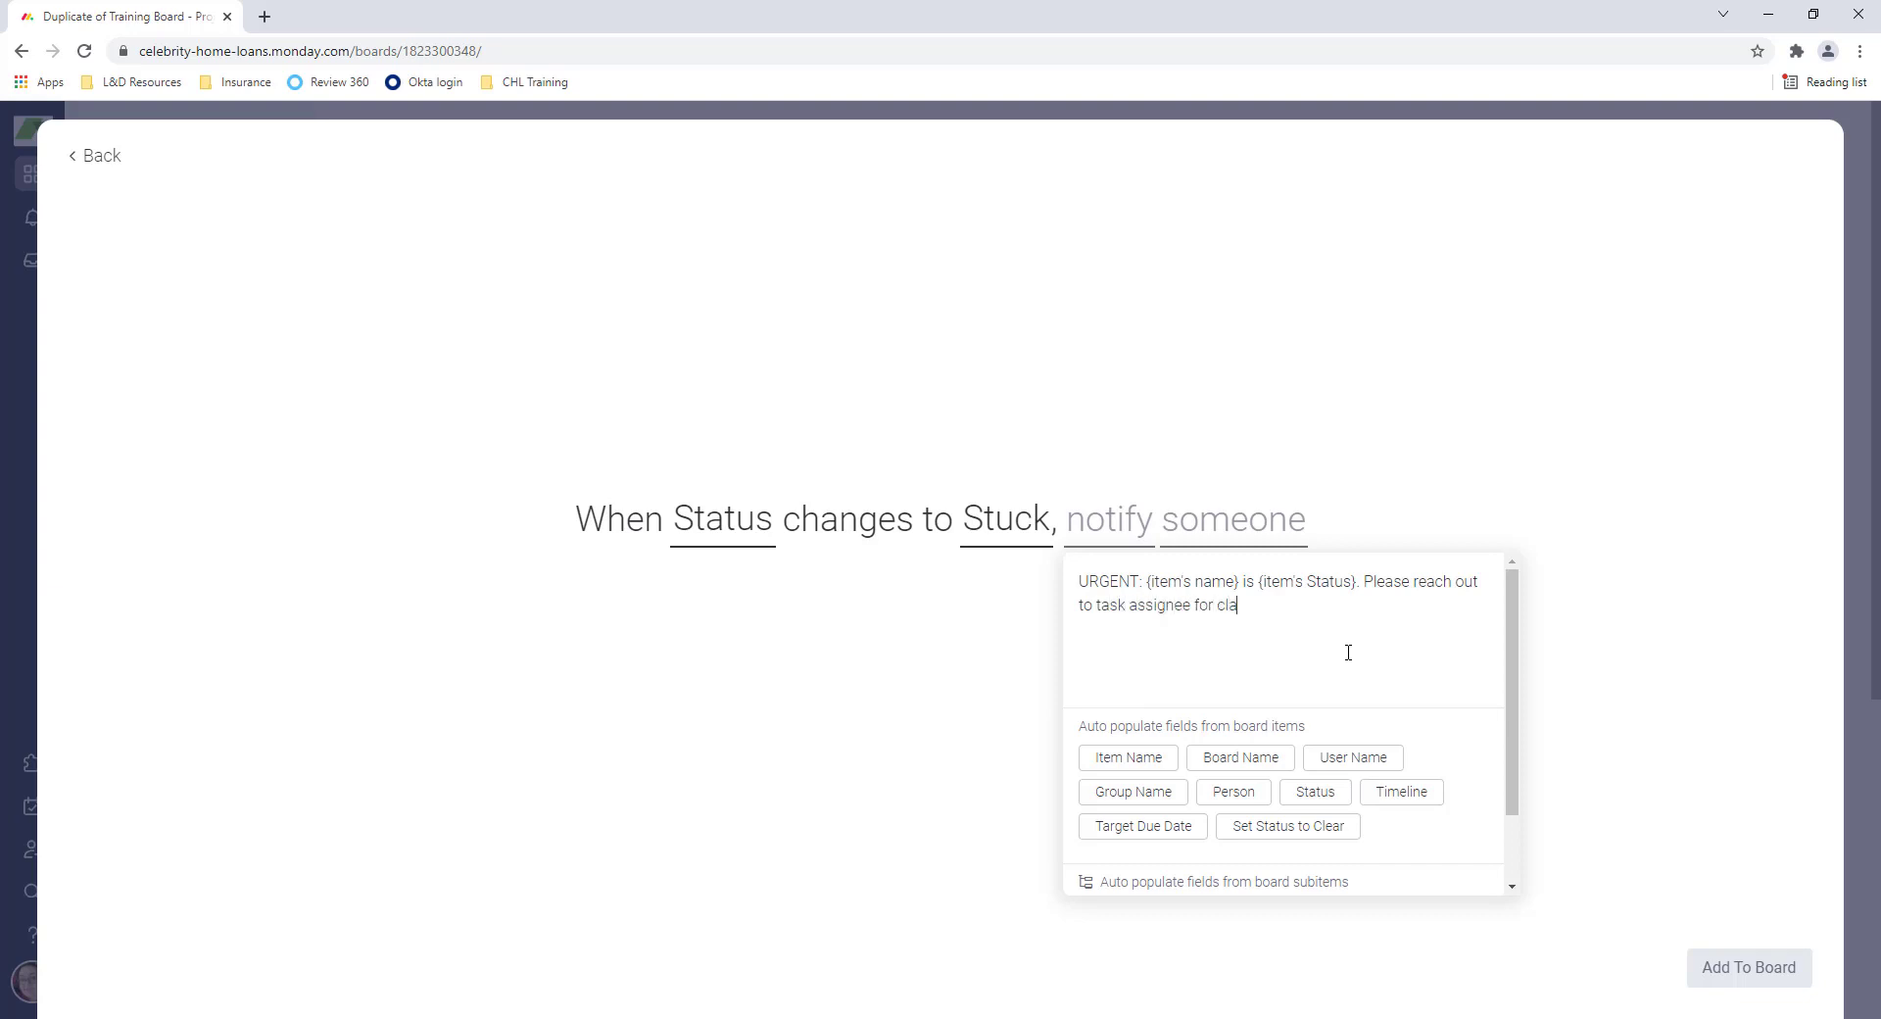
pyautogui.write('rification.')
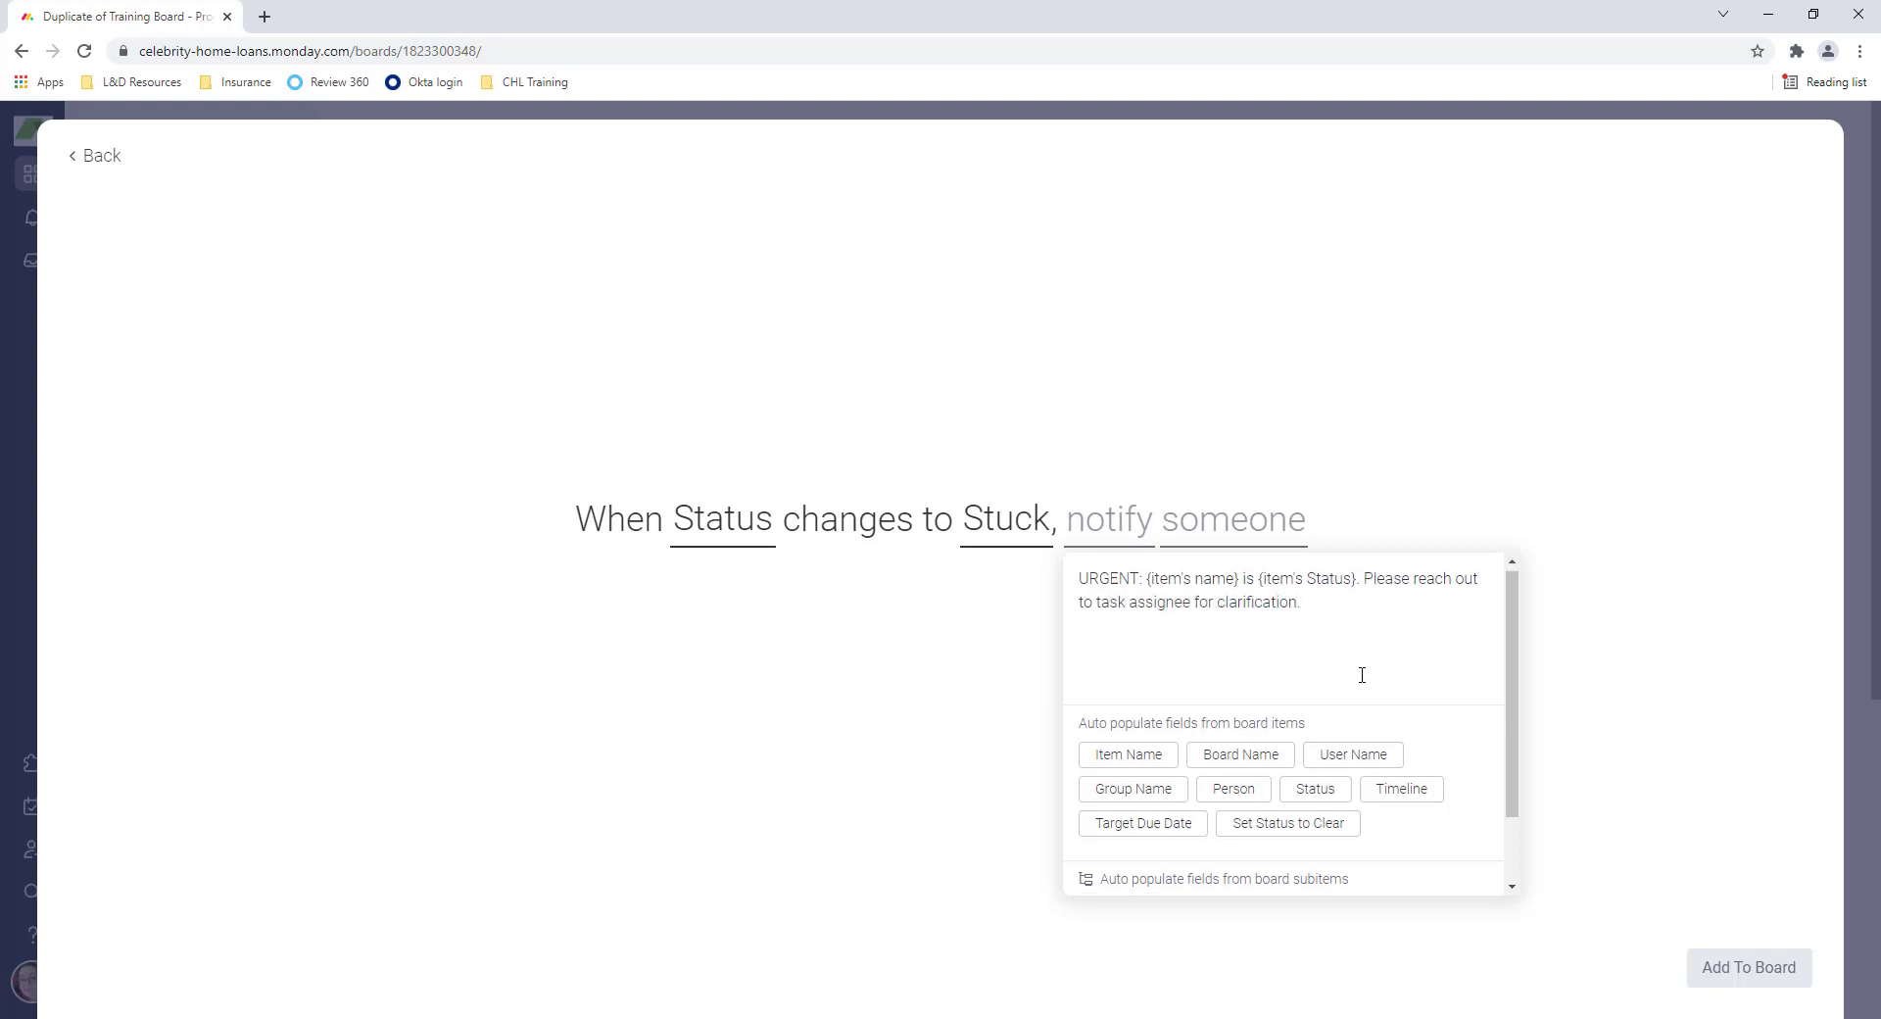
pyautogui.scroll(-1, 1362, 674)
pyautogui.click(1617, 679)
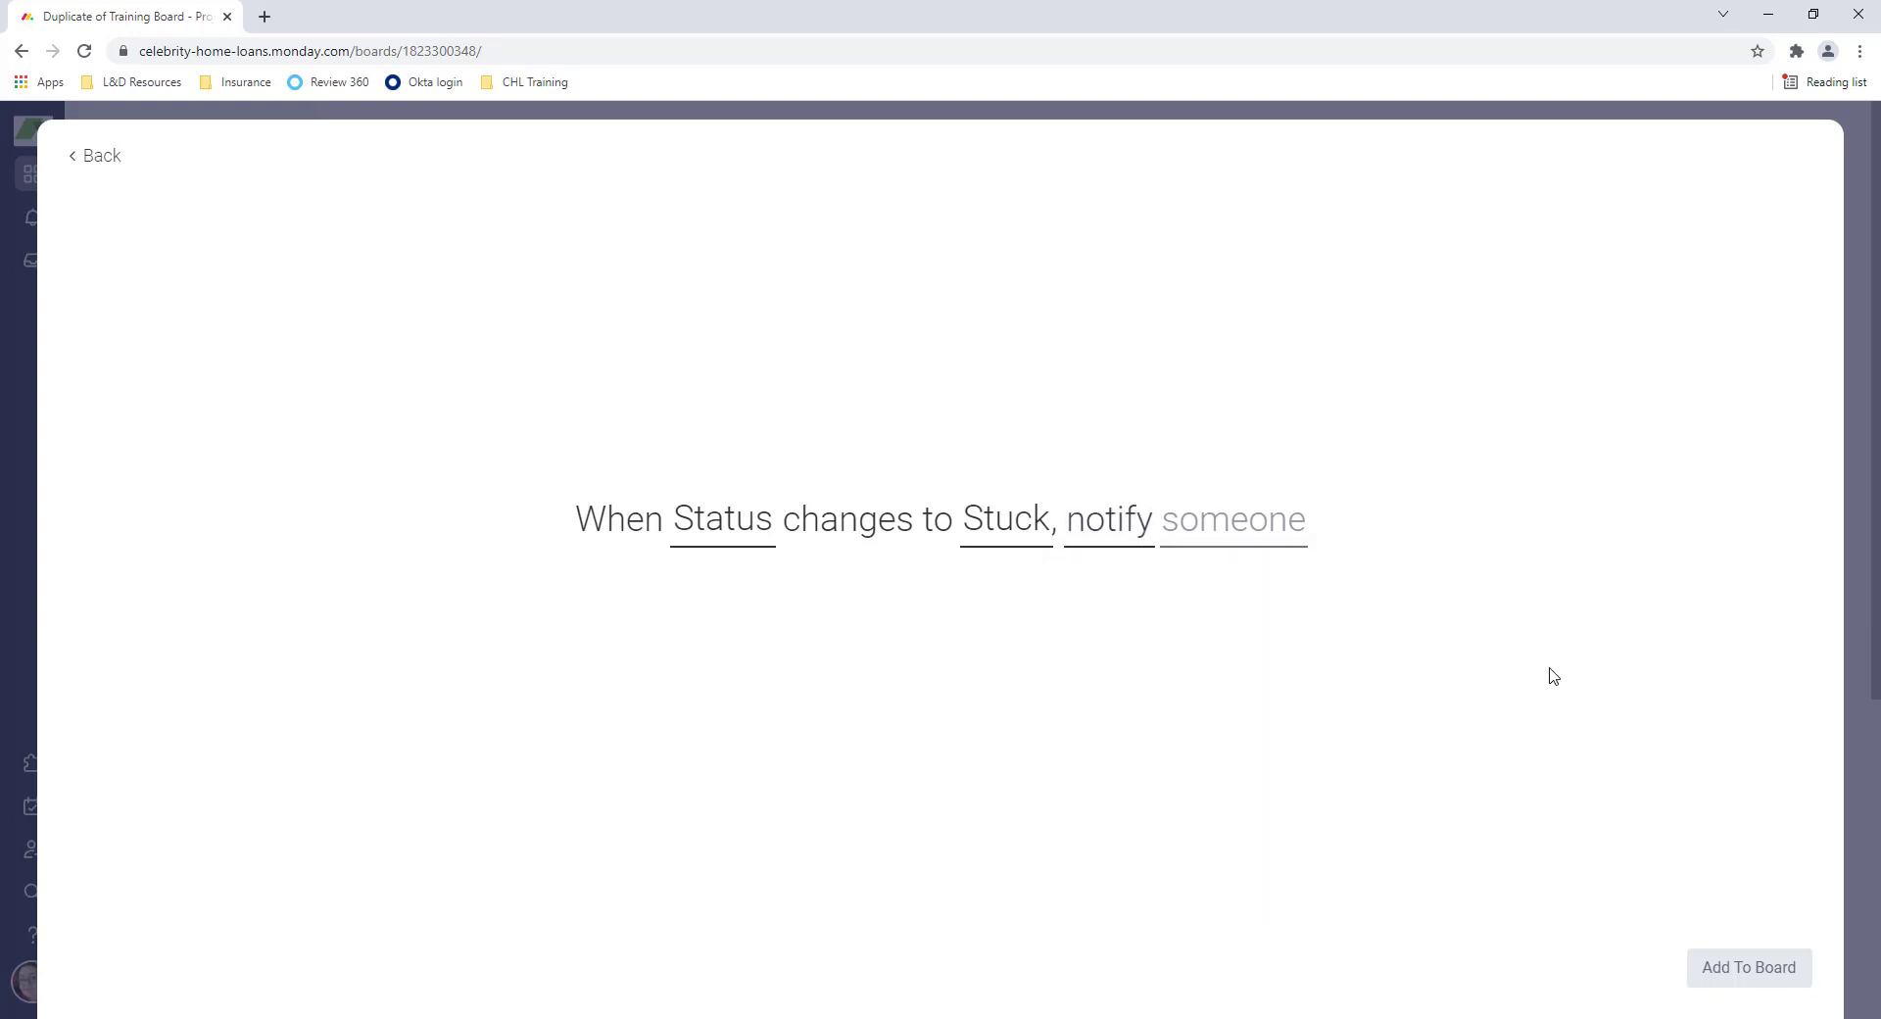
# - Choose Me as the notification recipient and add the finished automation to the board
pyautogui.click(1256, 529)
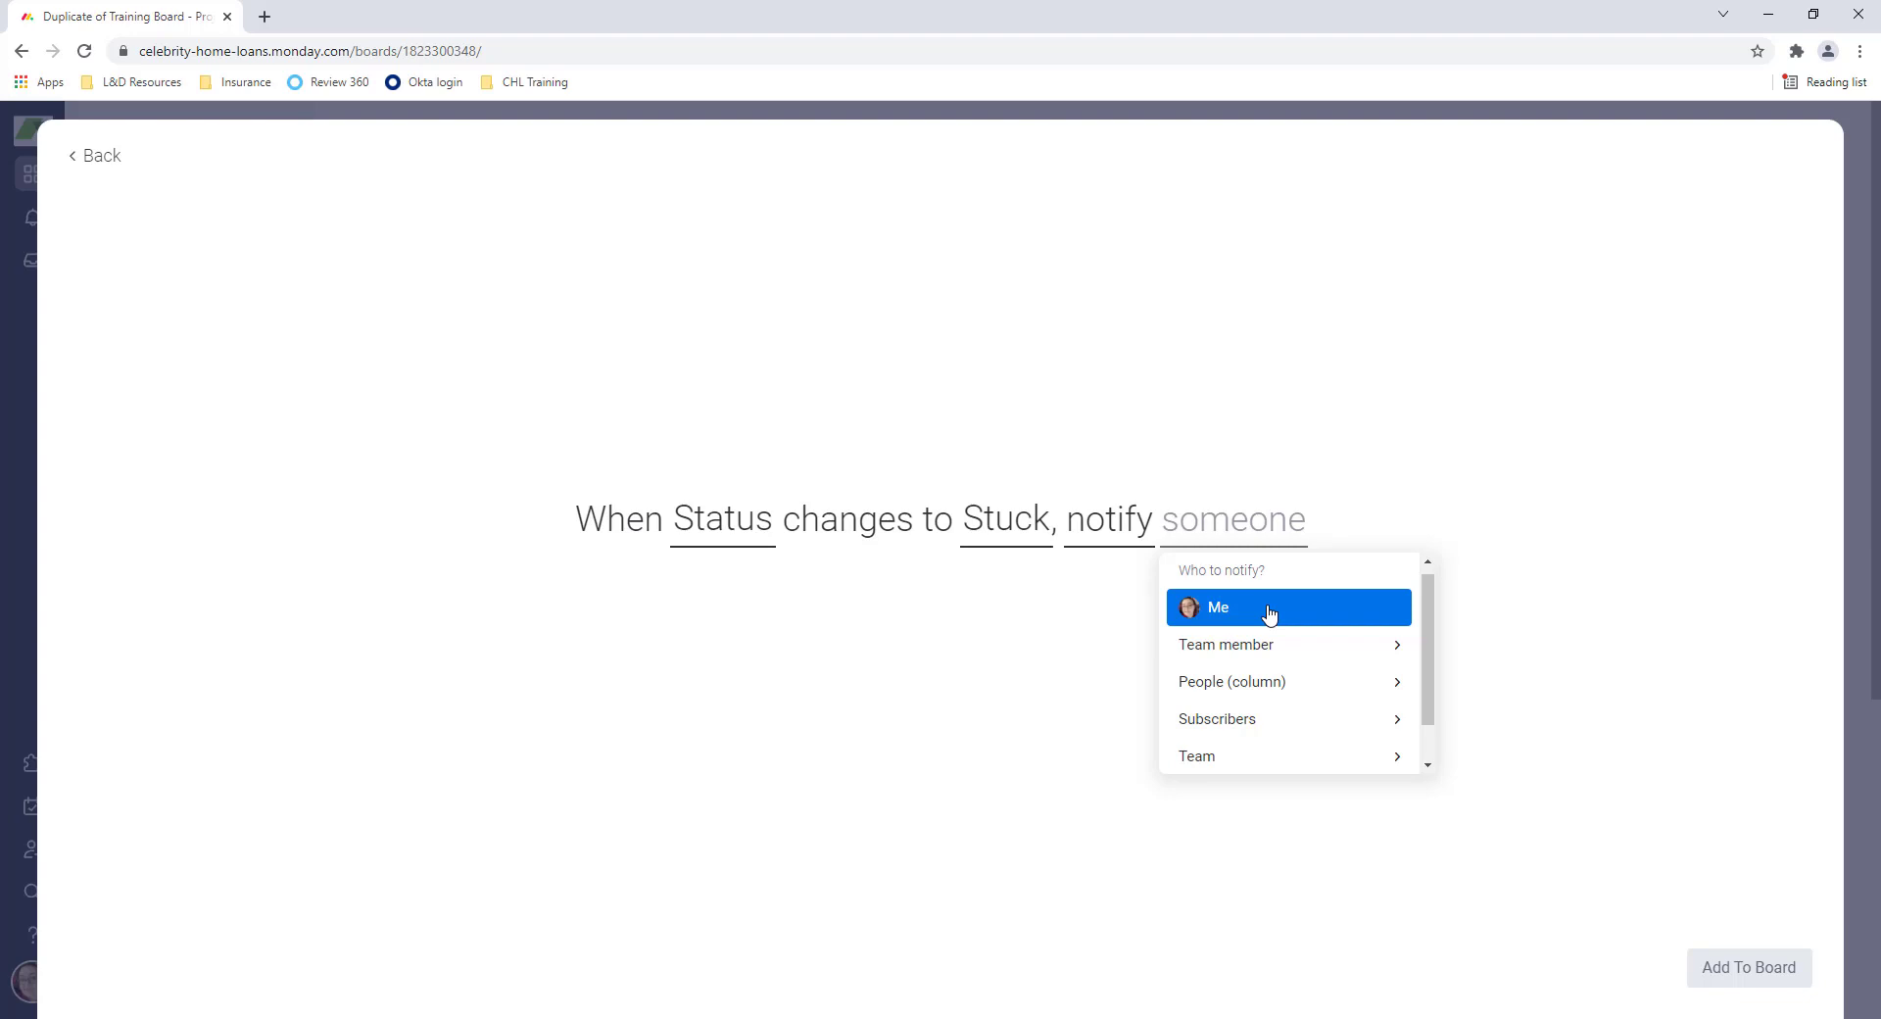
pyautogui.click(1270, 611)
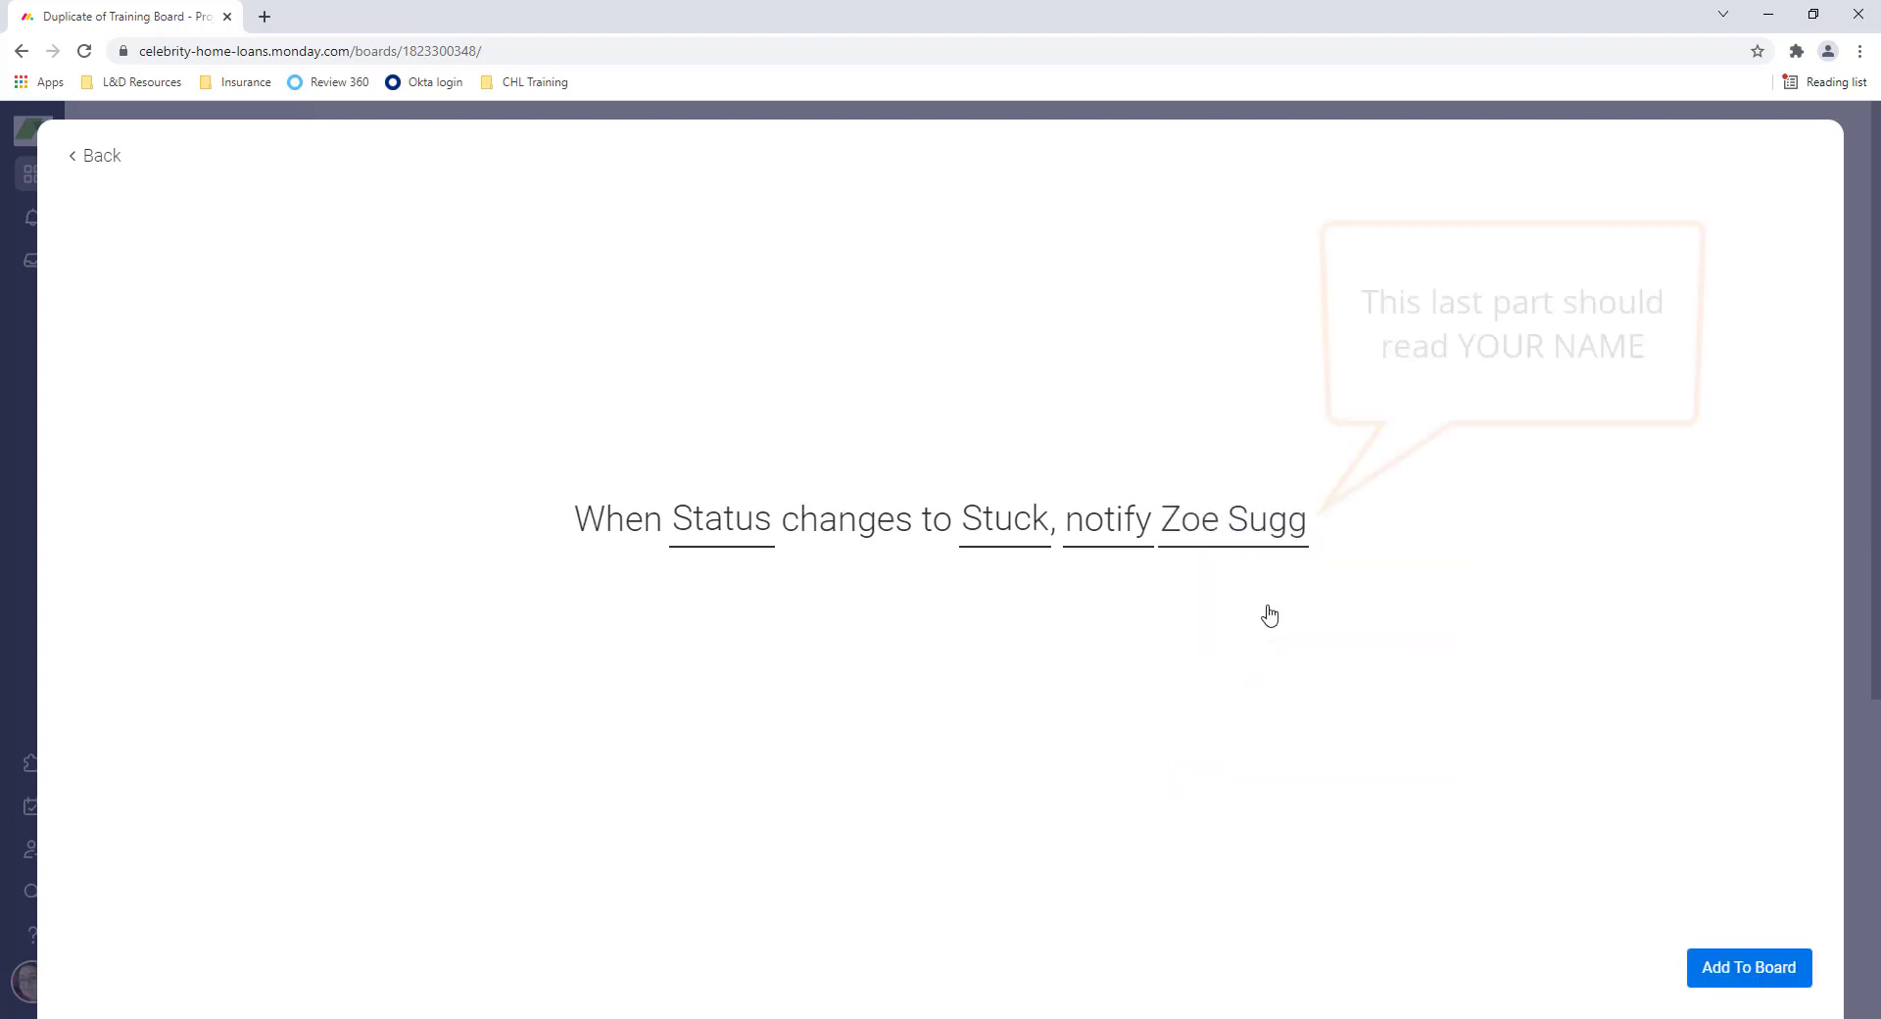
pyautogui.click(1789, 970)
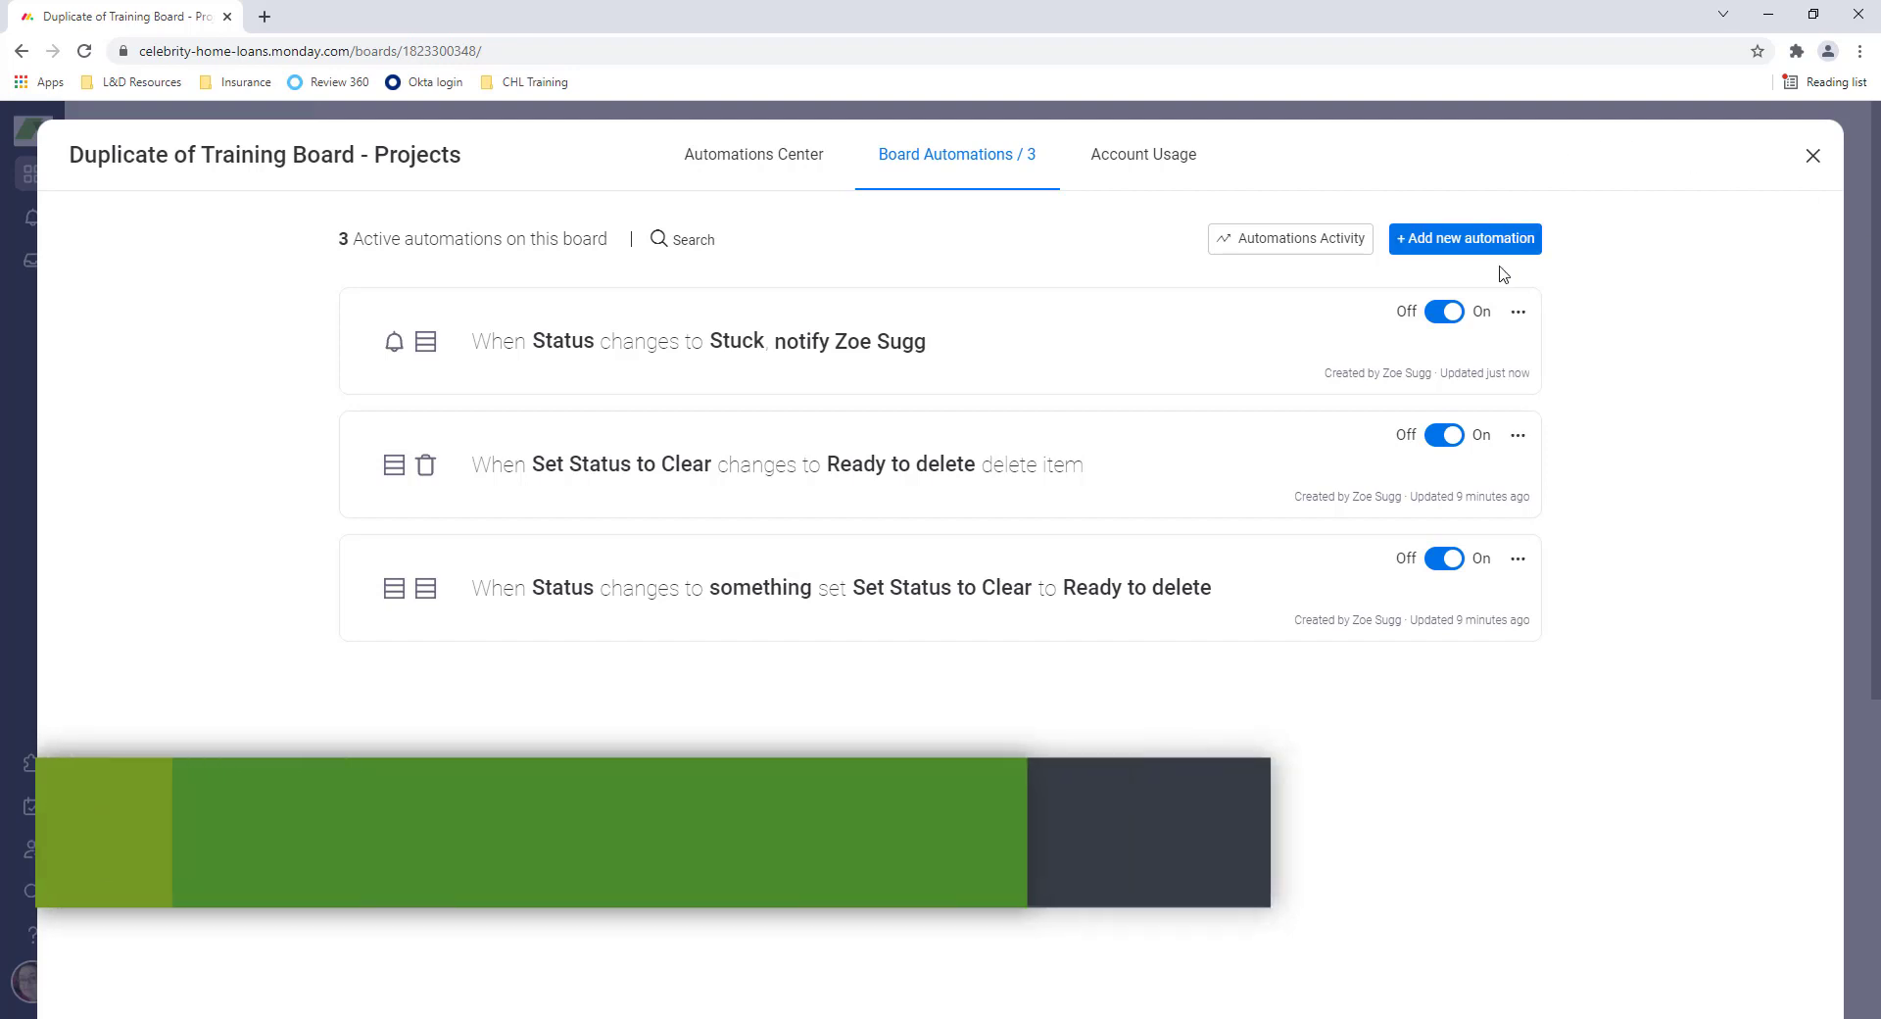
# - Switch the Stuck notification automation off and back on, and view its edit, activity and delete options
pyautogui.click(1446, 316)
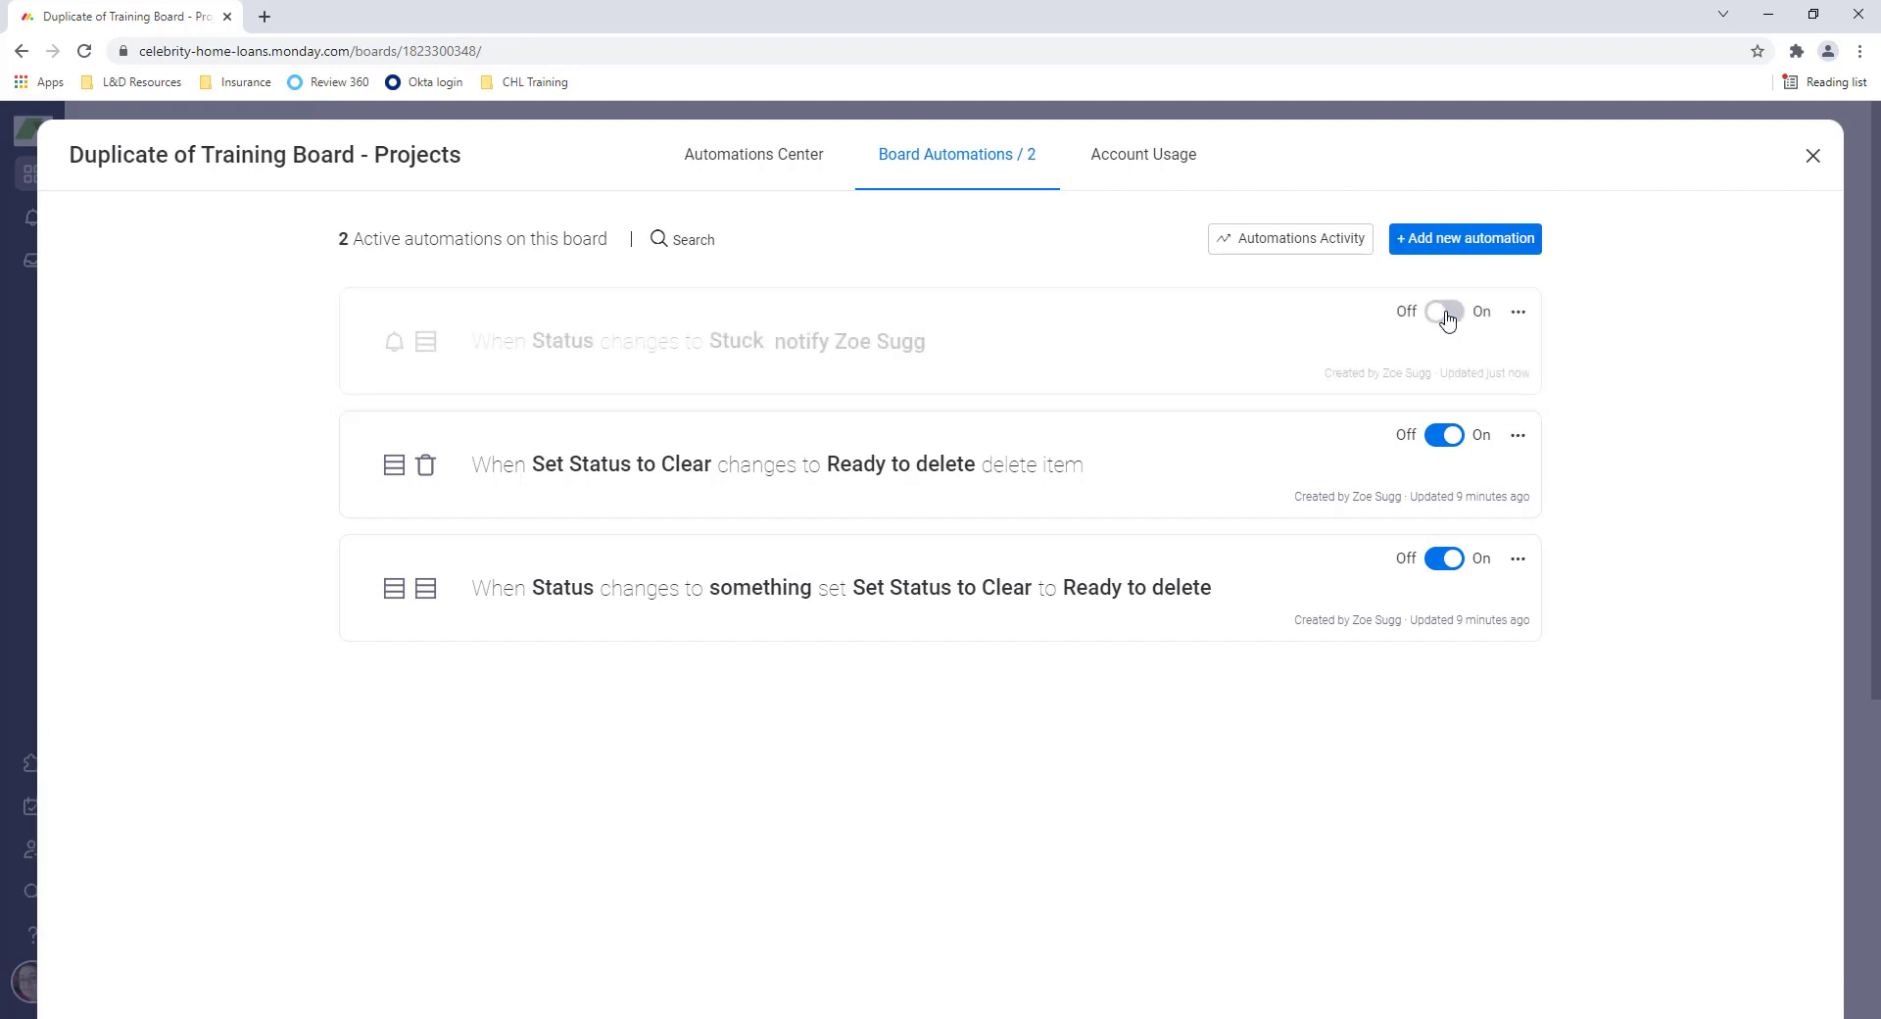
pyautogui.click(1447, 314)
pyautogui.click(1518, 312)
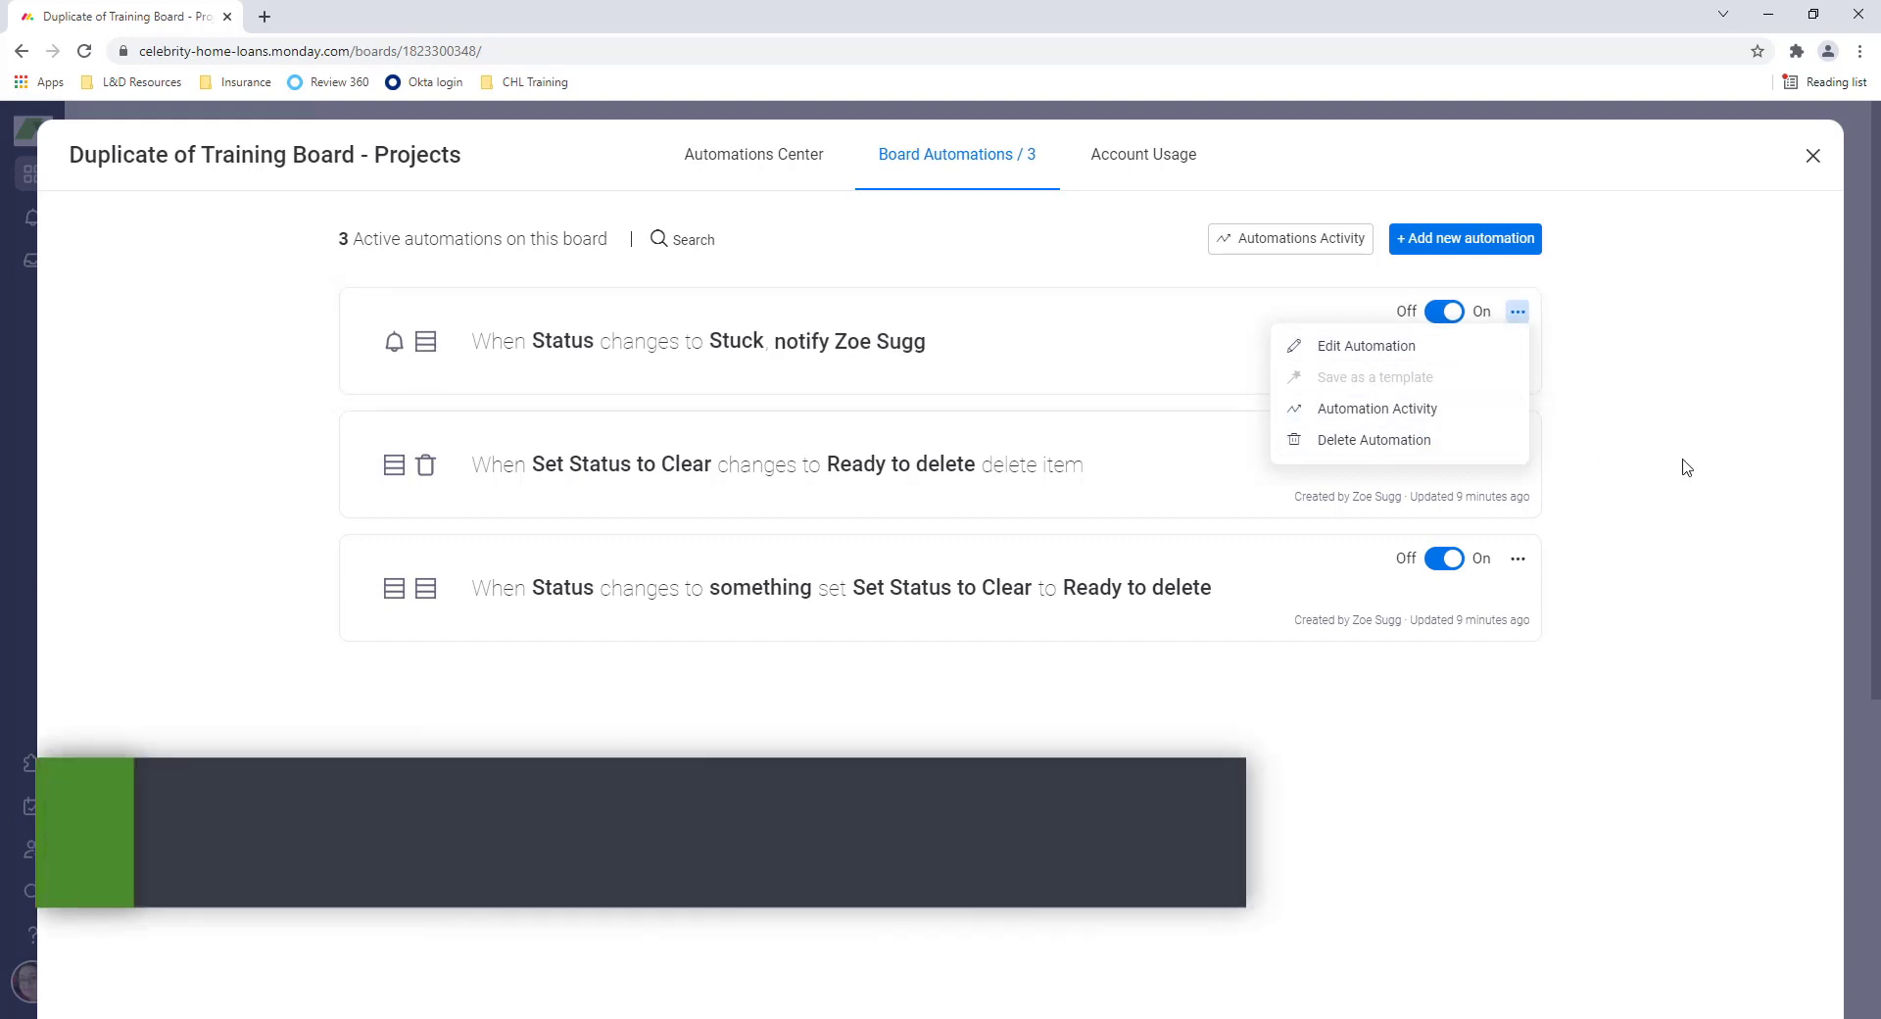
pyautogui.click(1677, 466)
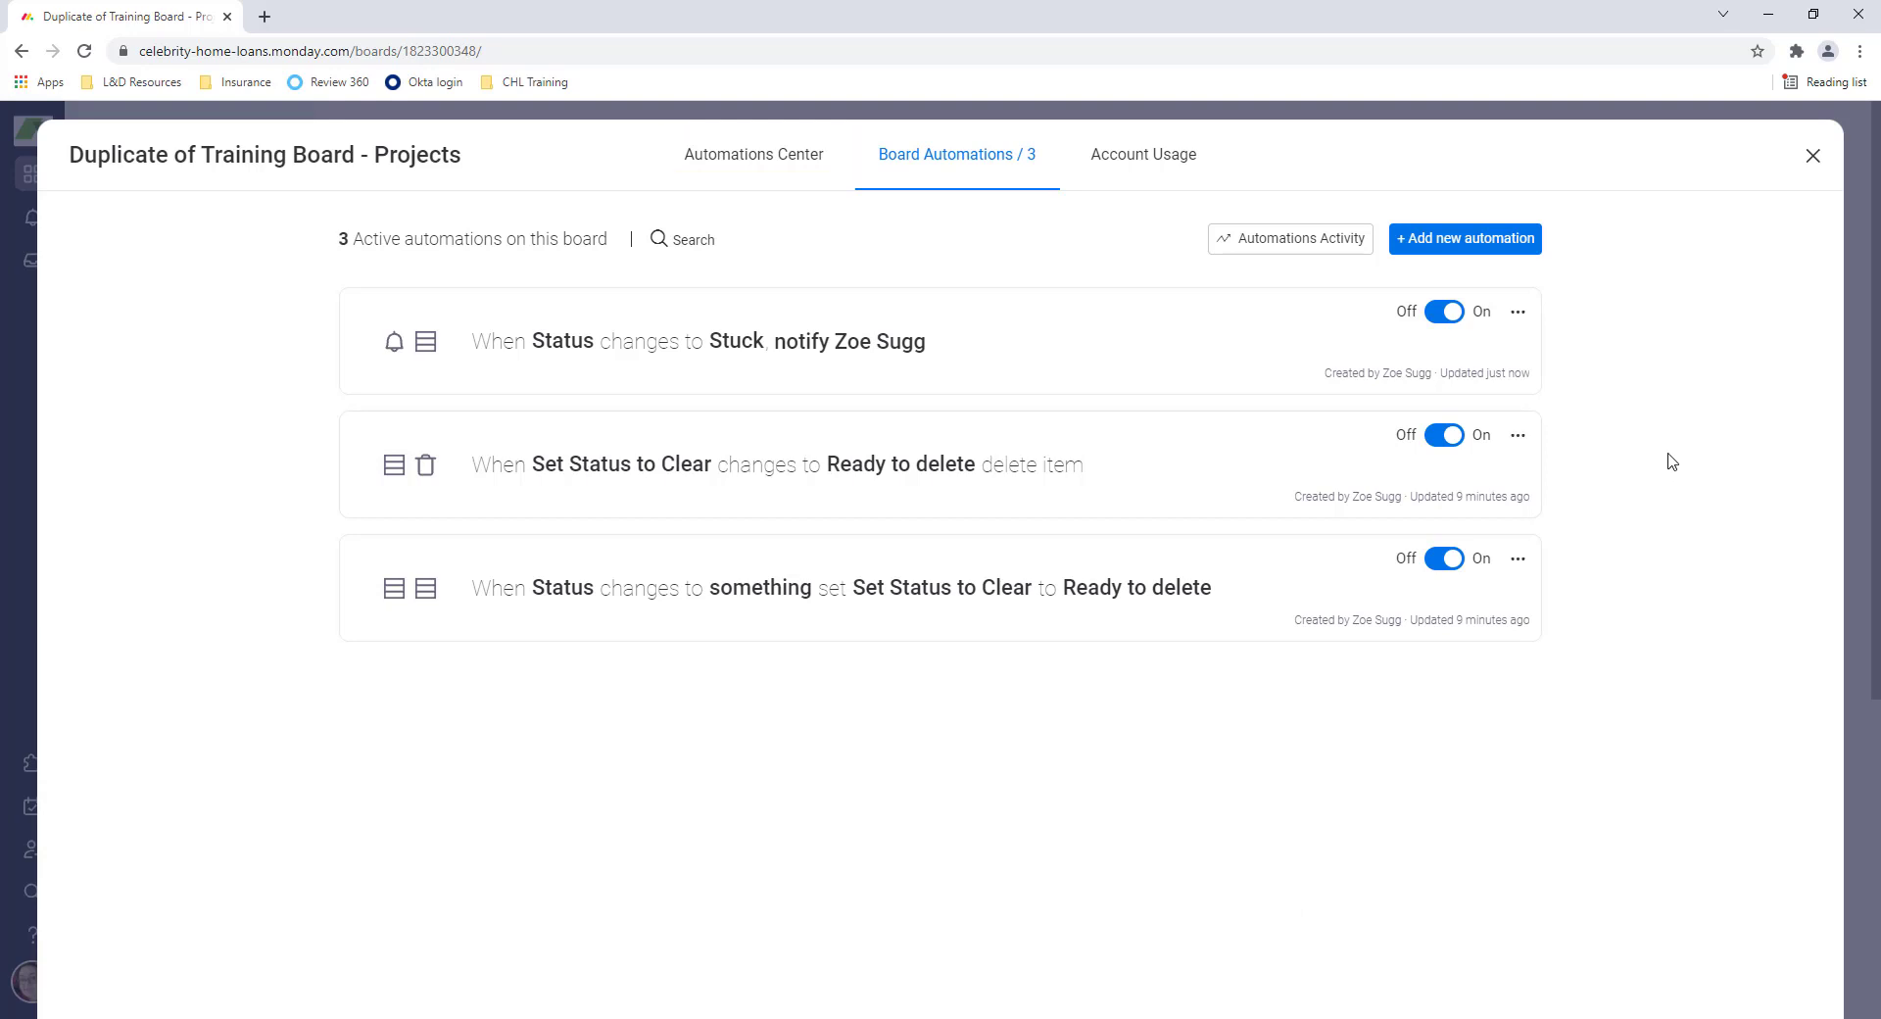
# - Search the automation templates for "date" and choose "When date arrives and status is something, notify someone" under Notifications
pyautogui.click(753, 154)
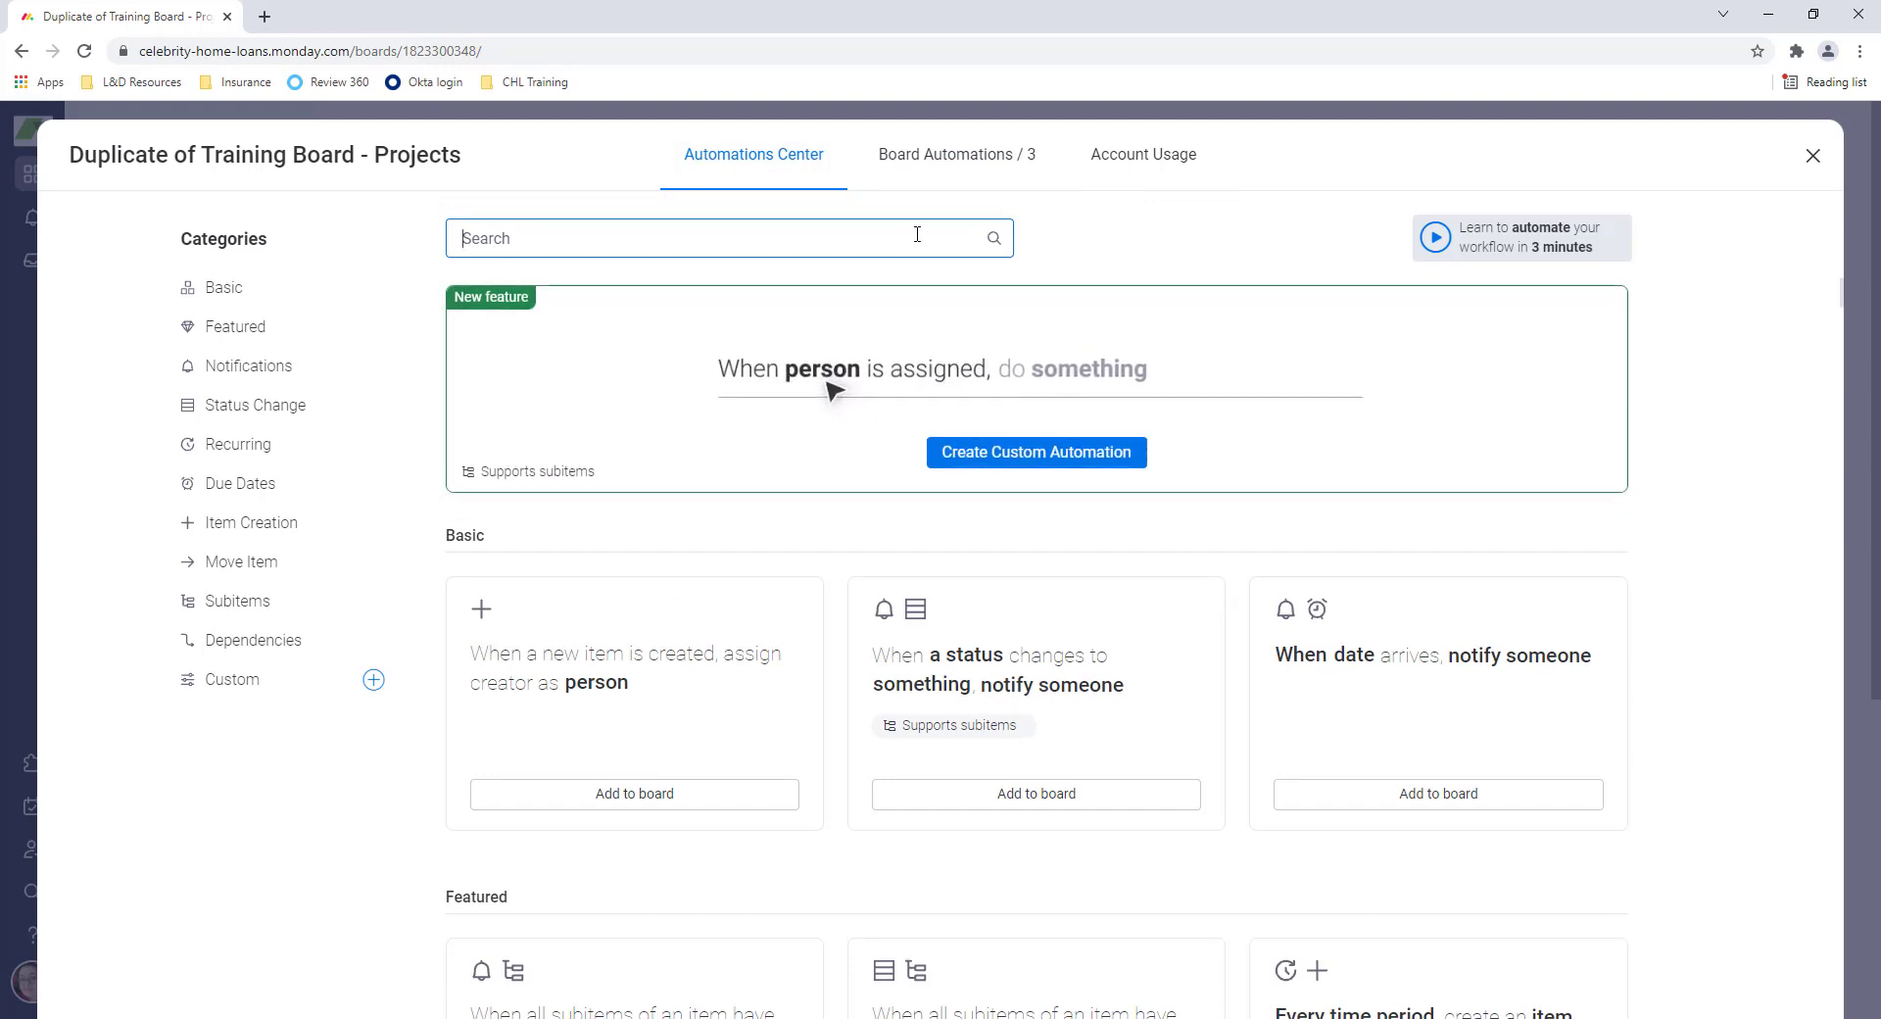
pyautogui.write('date')
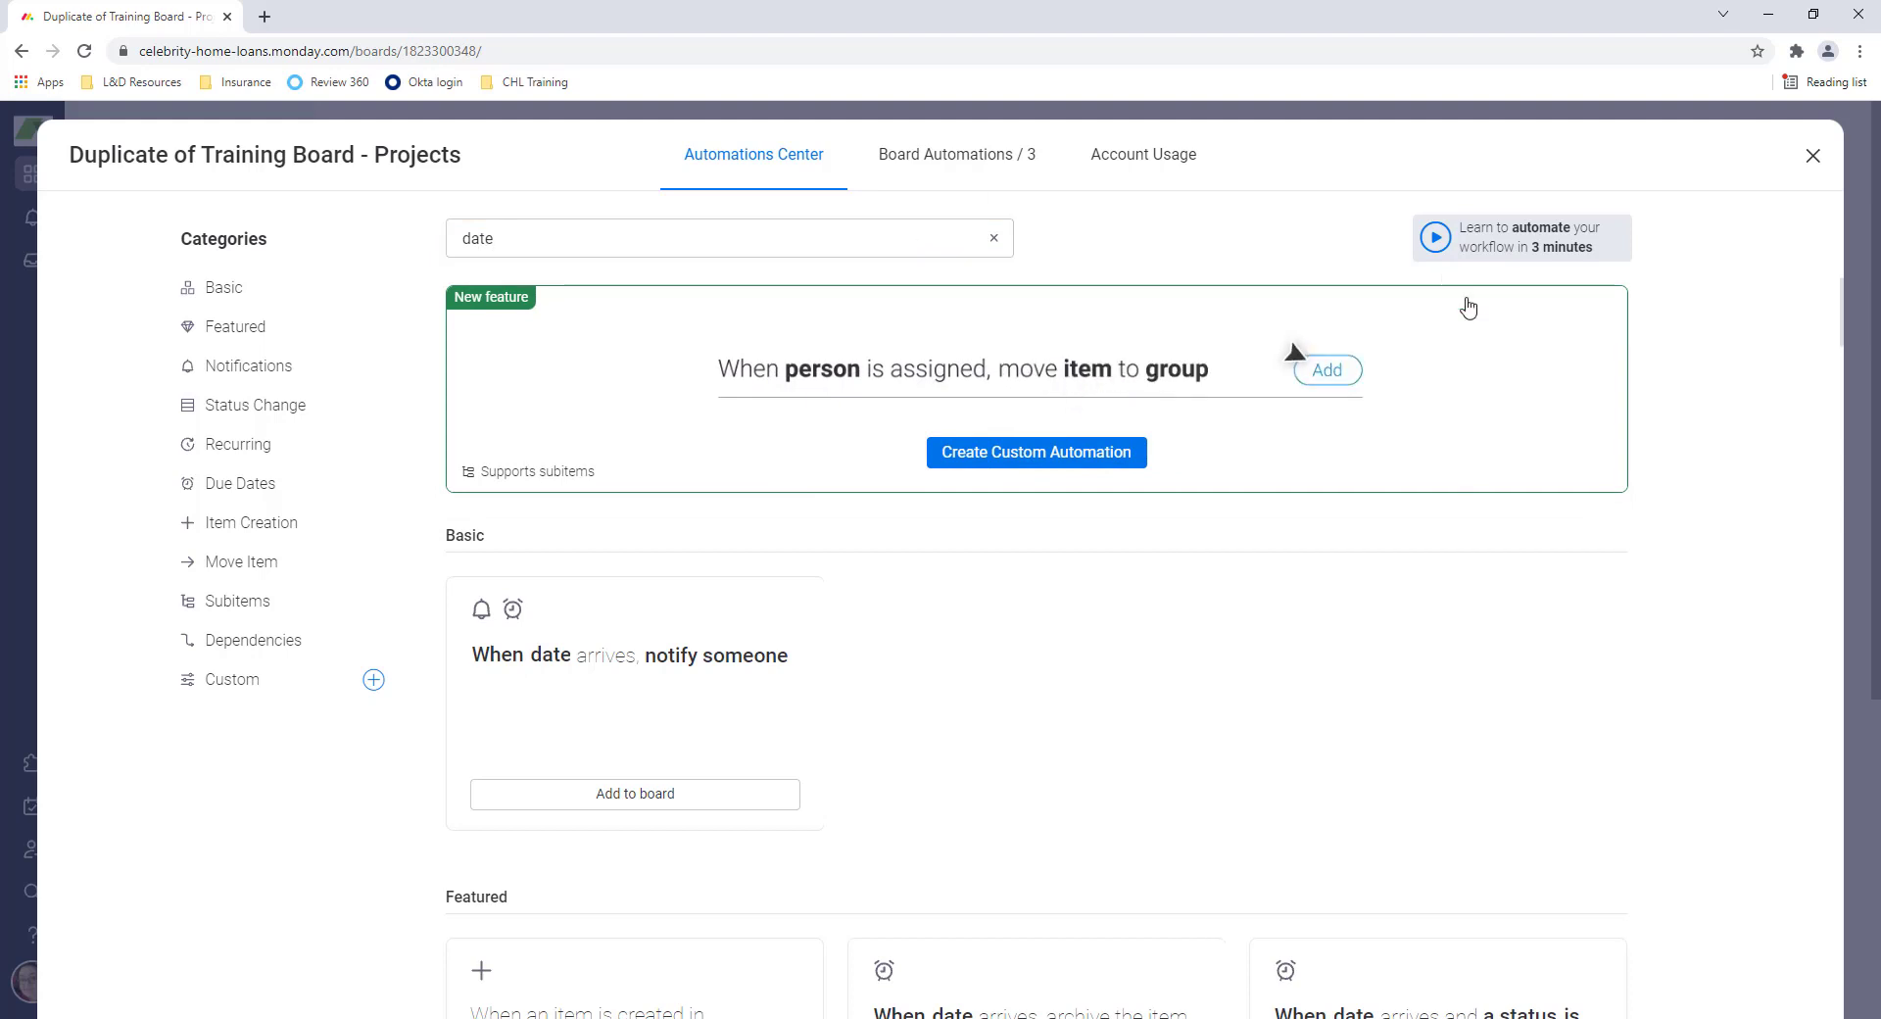
pyautogui.scroll(-1, 1635, 475)
pyautogui.scroll(-5, 1635, 476)
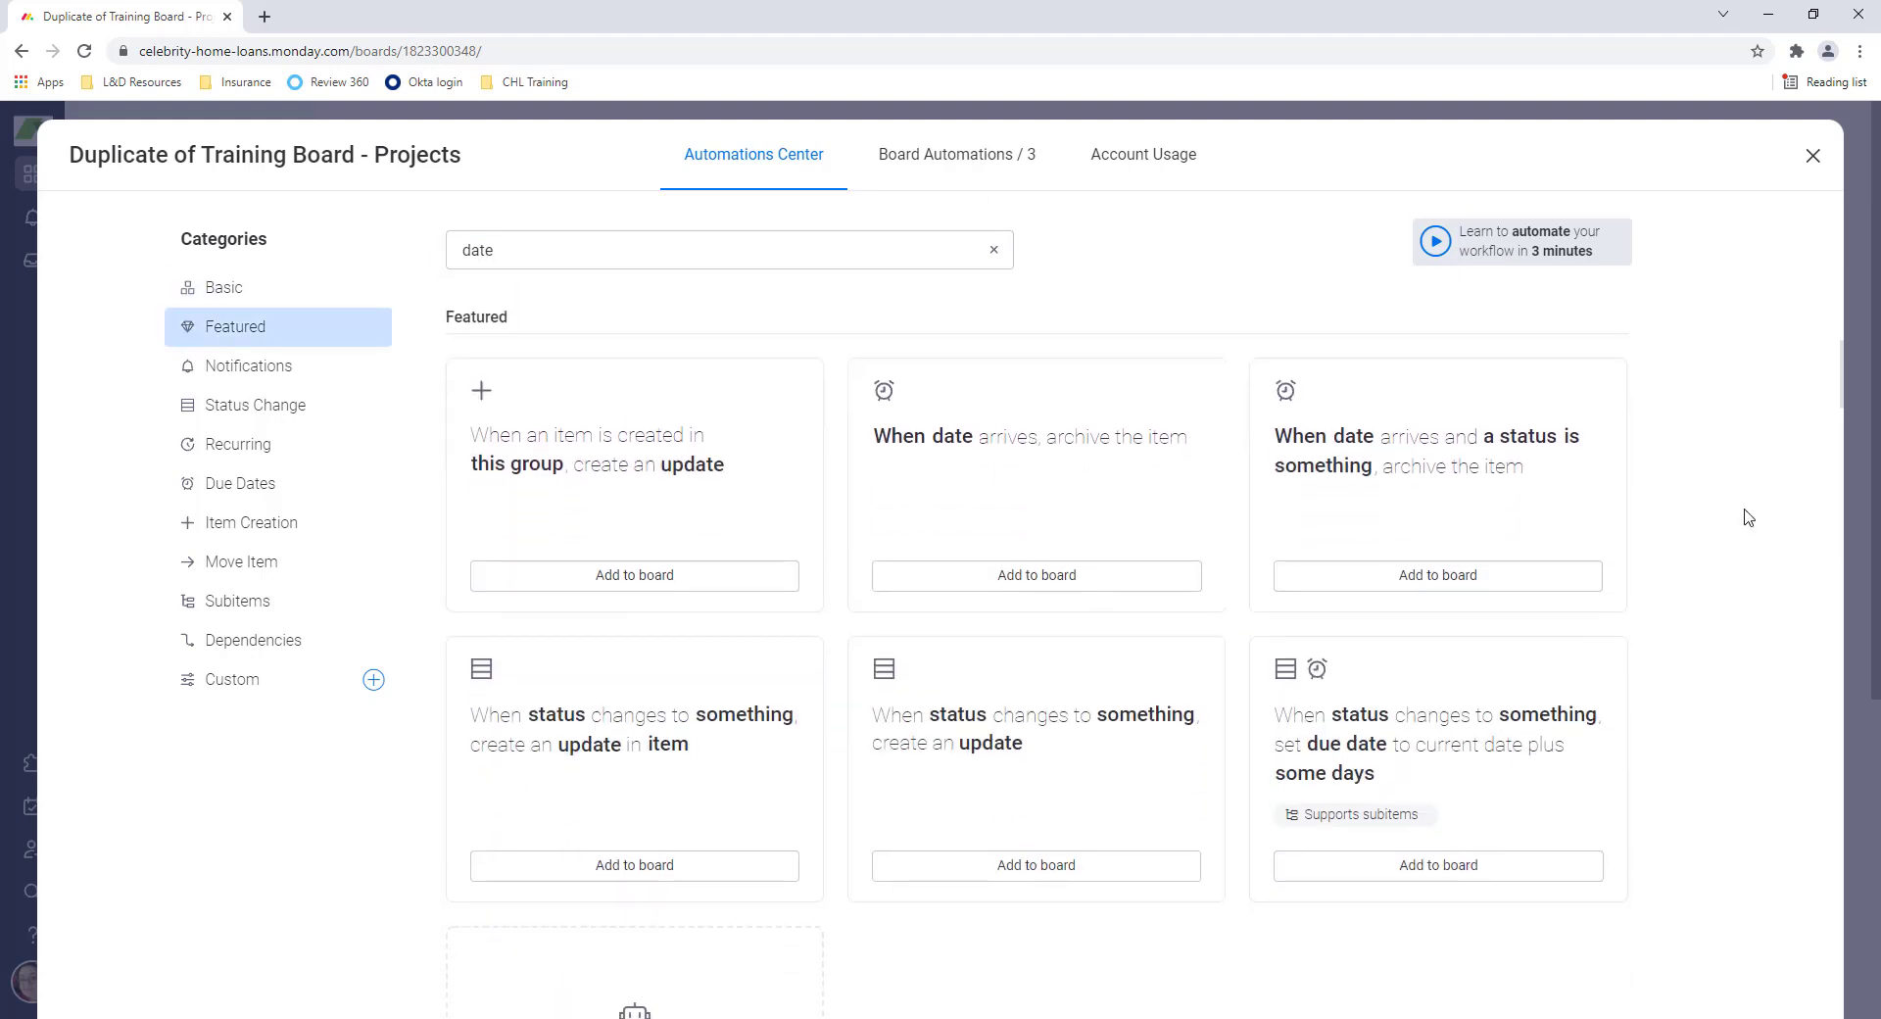
pyautogui.scroll(-9, 1749, 512)
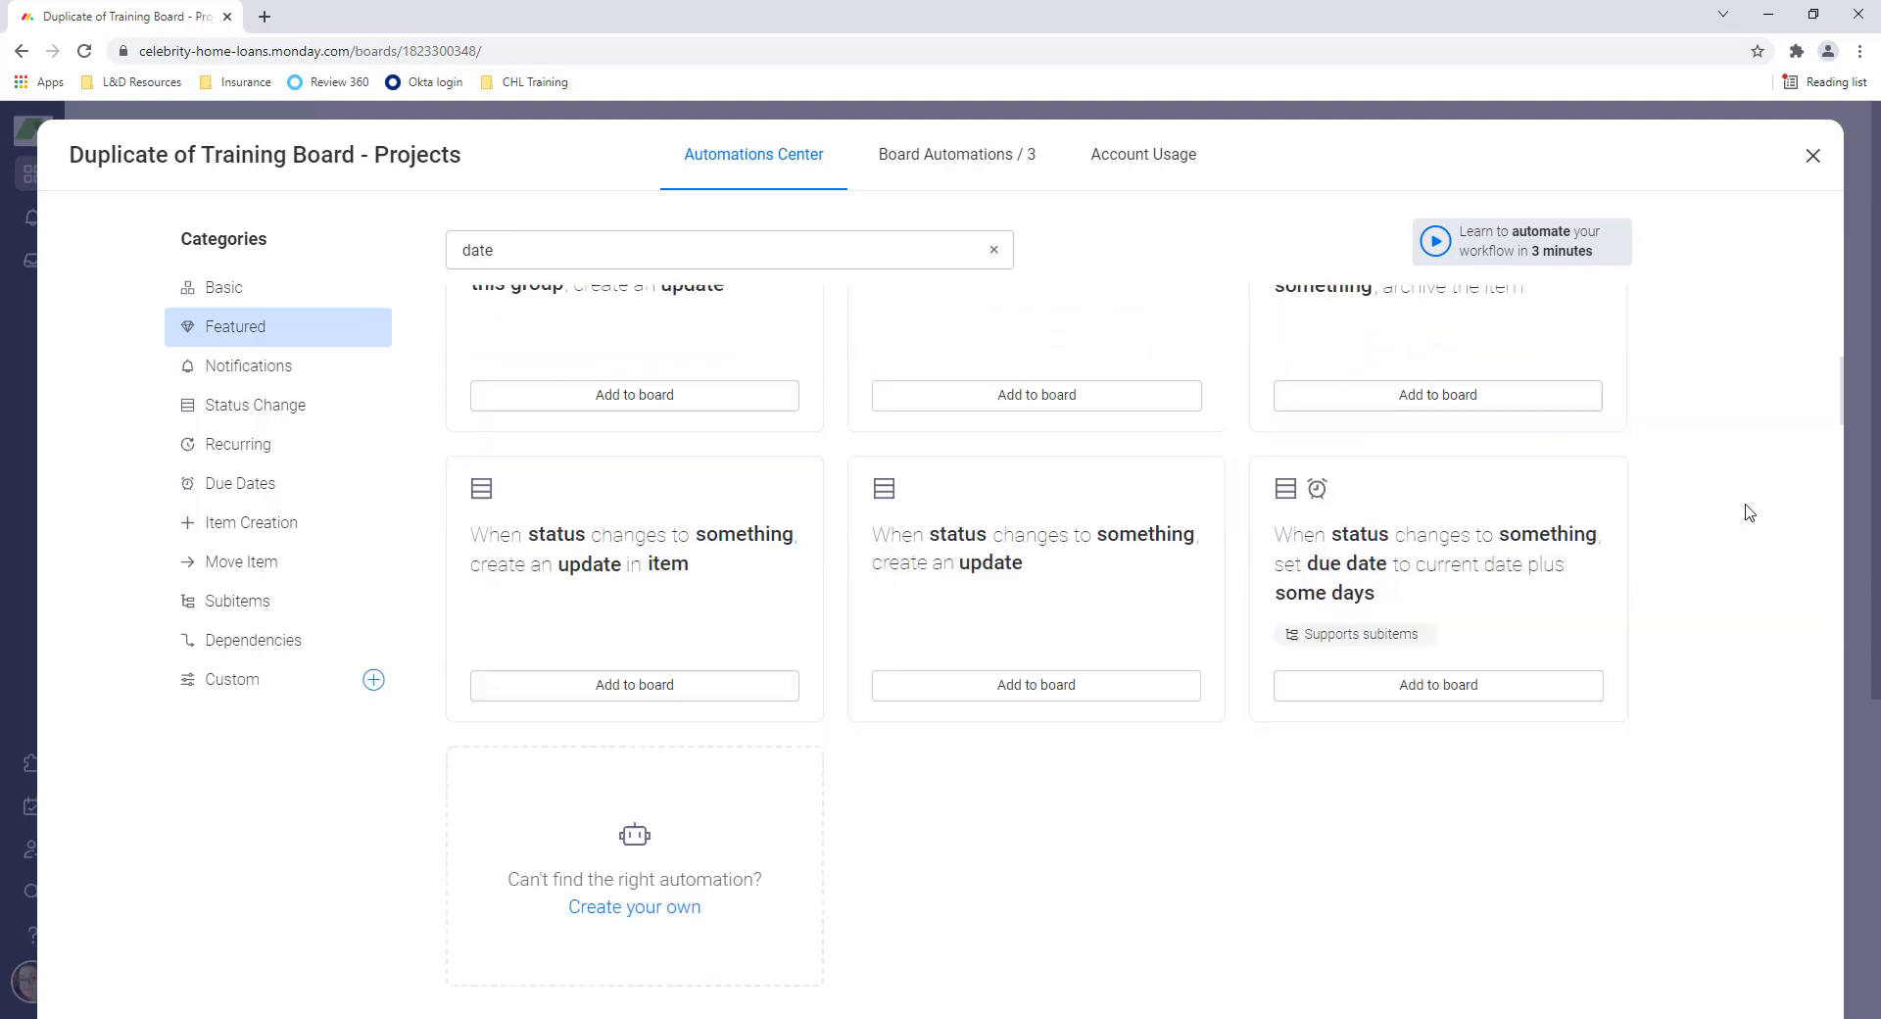
pyautogui.scroll(-2, 1750, 512)
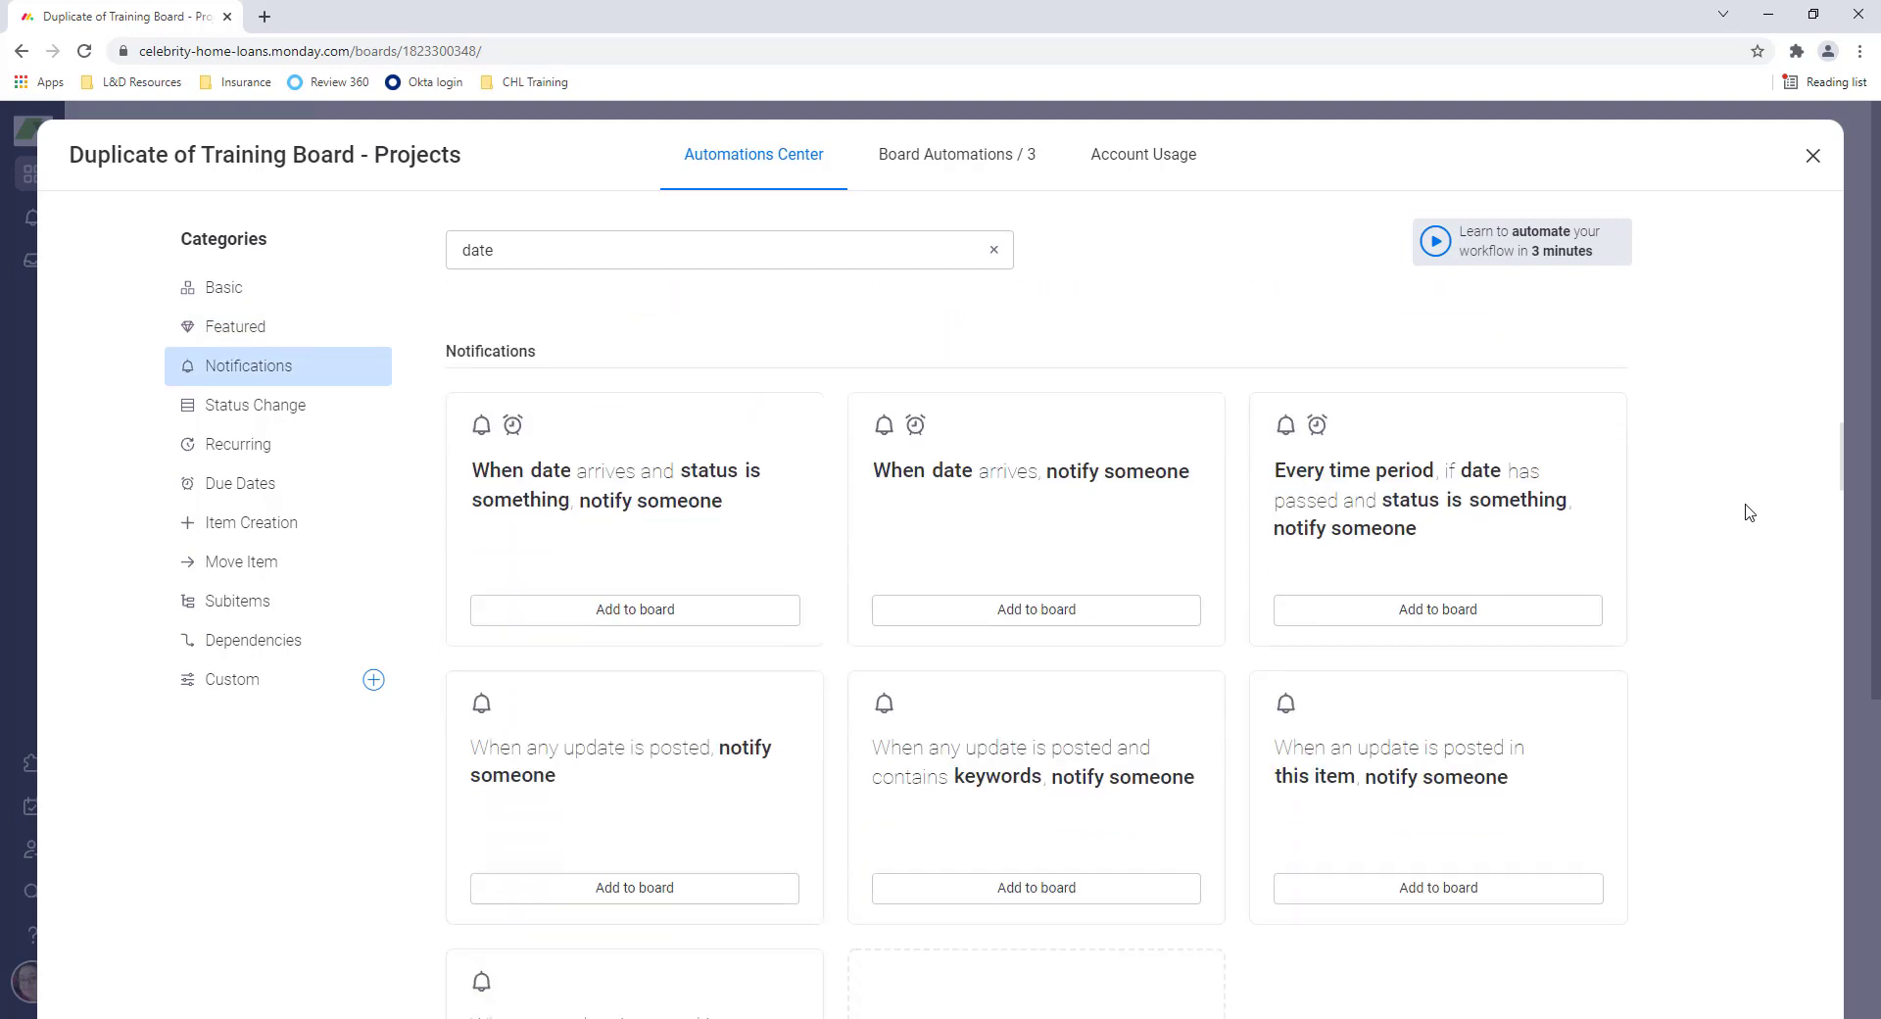
pyautogui.scroll(1, 1749, 511)
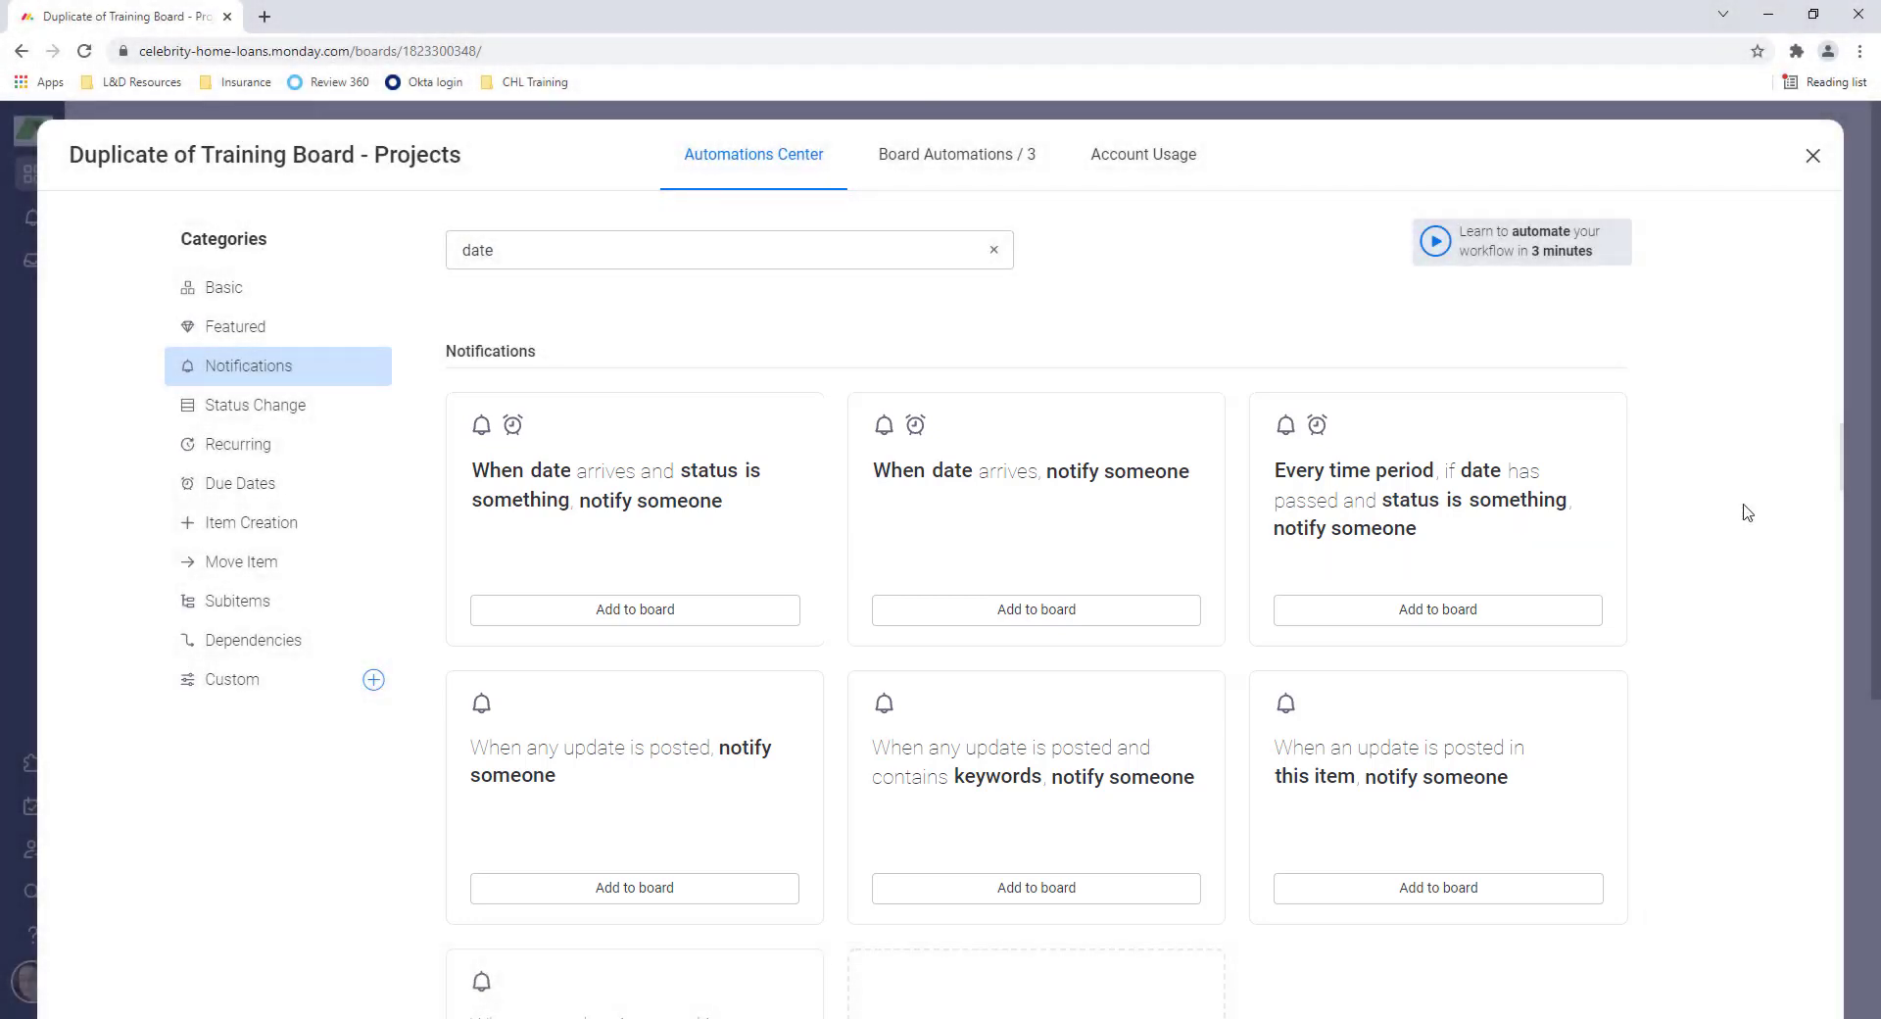
pyautogui.click(790, 533)
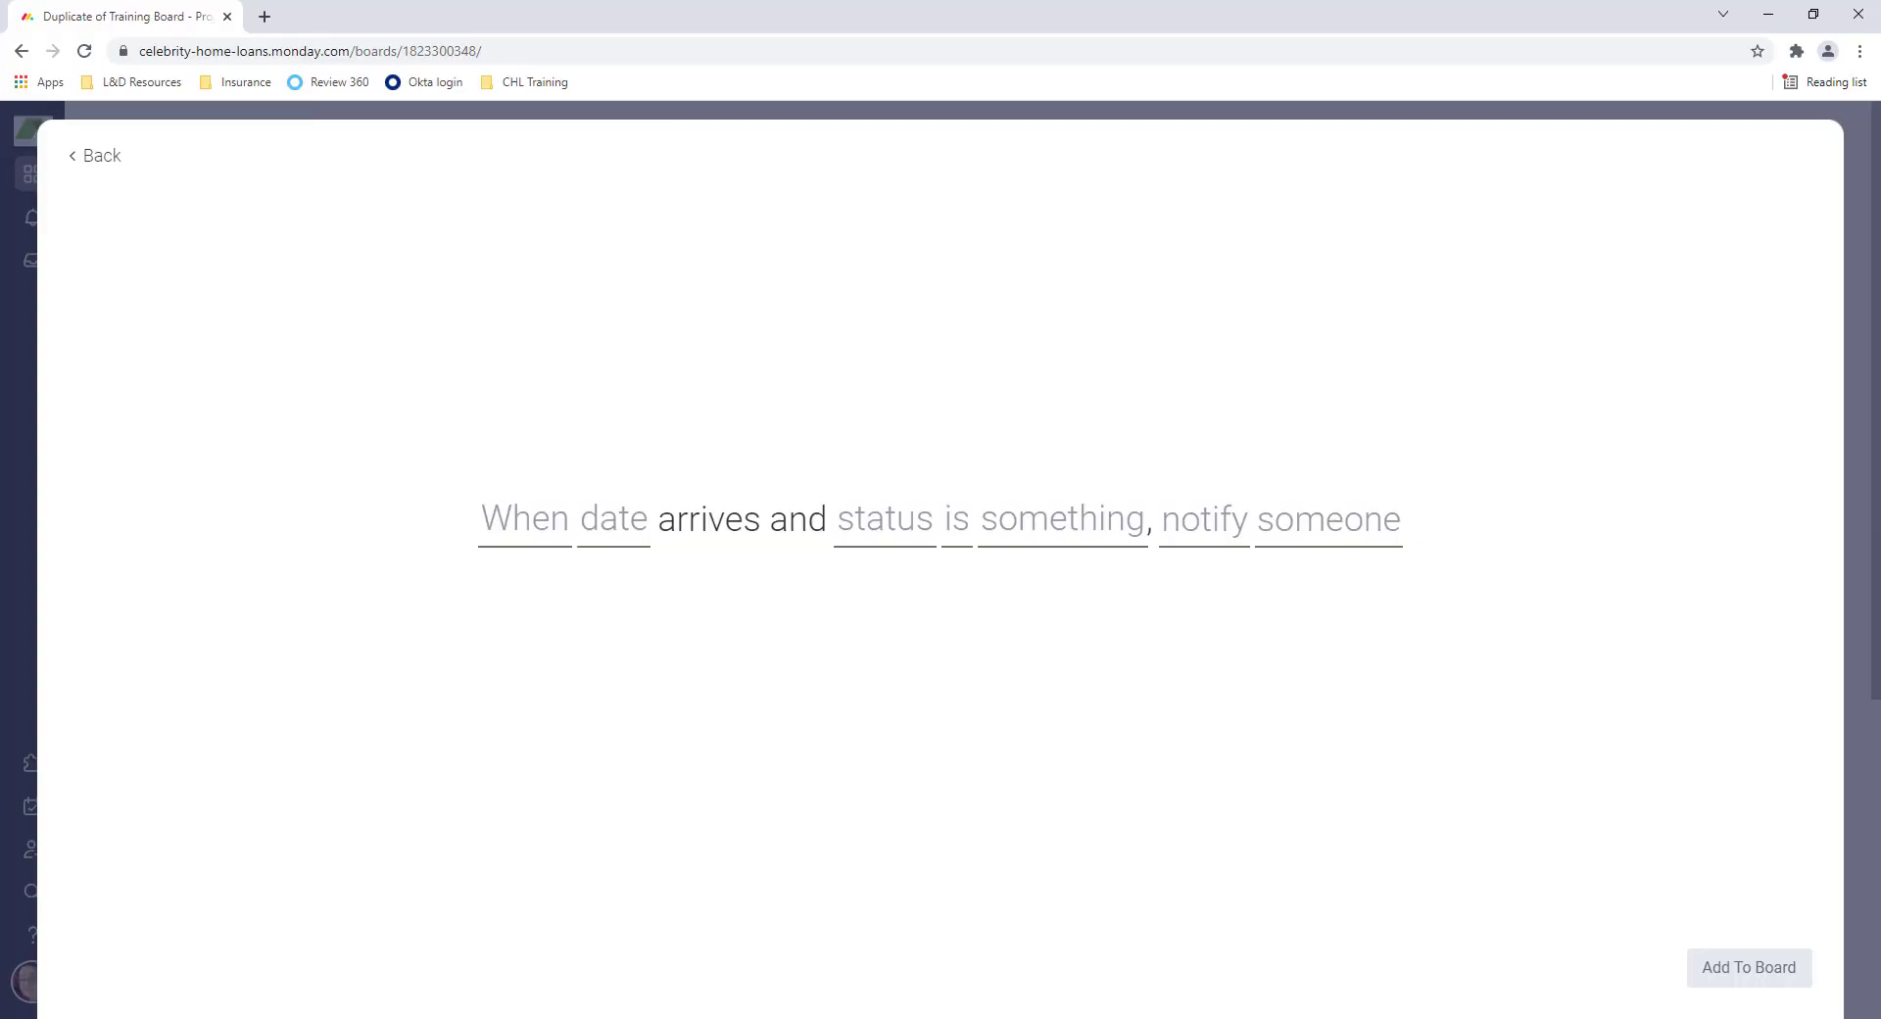
# - Set the date trigger to 3 days before the Target Due Date column and choose its notification time
pyautogui.click(529, 544)
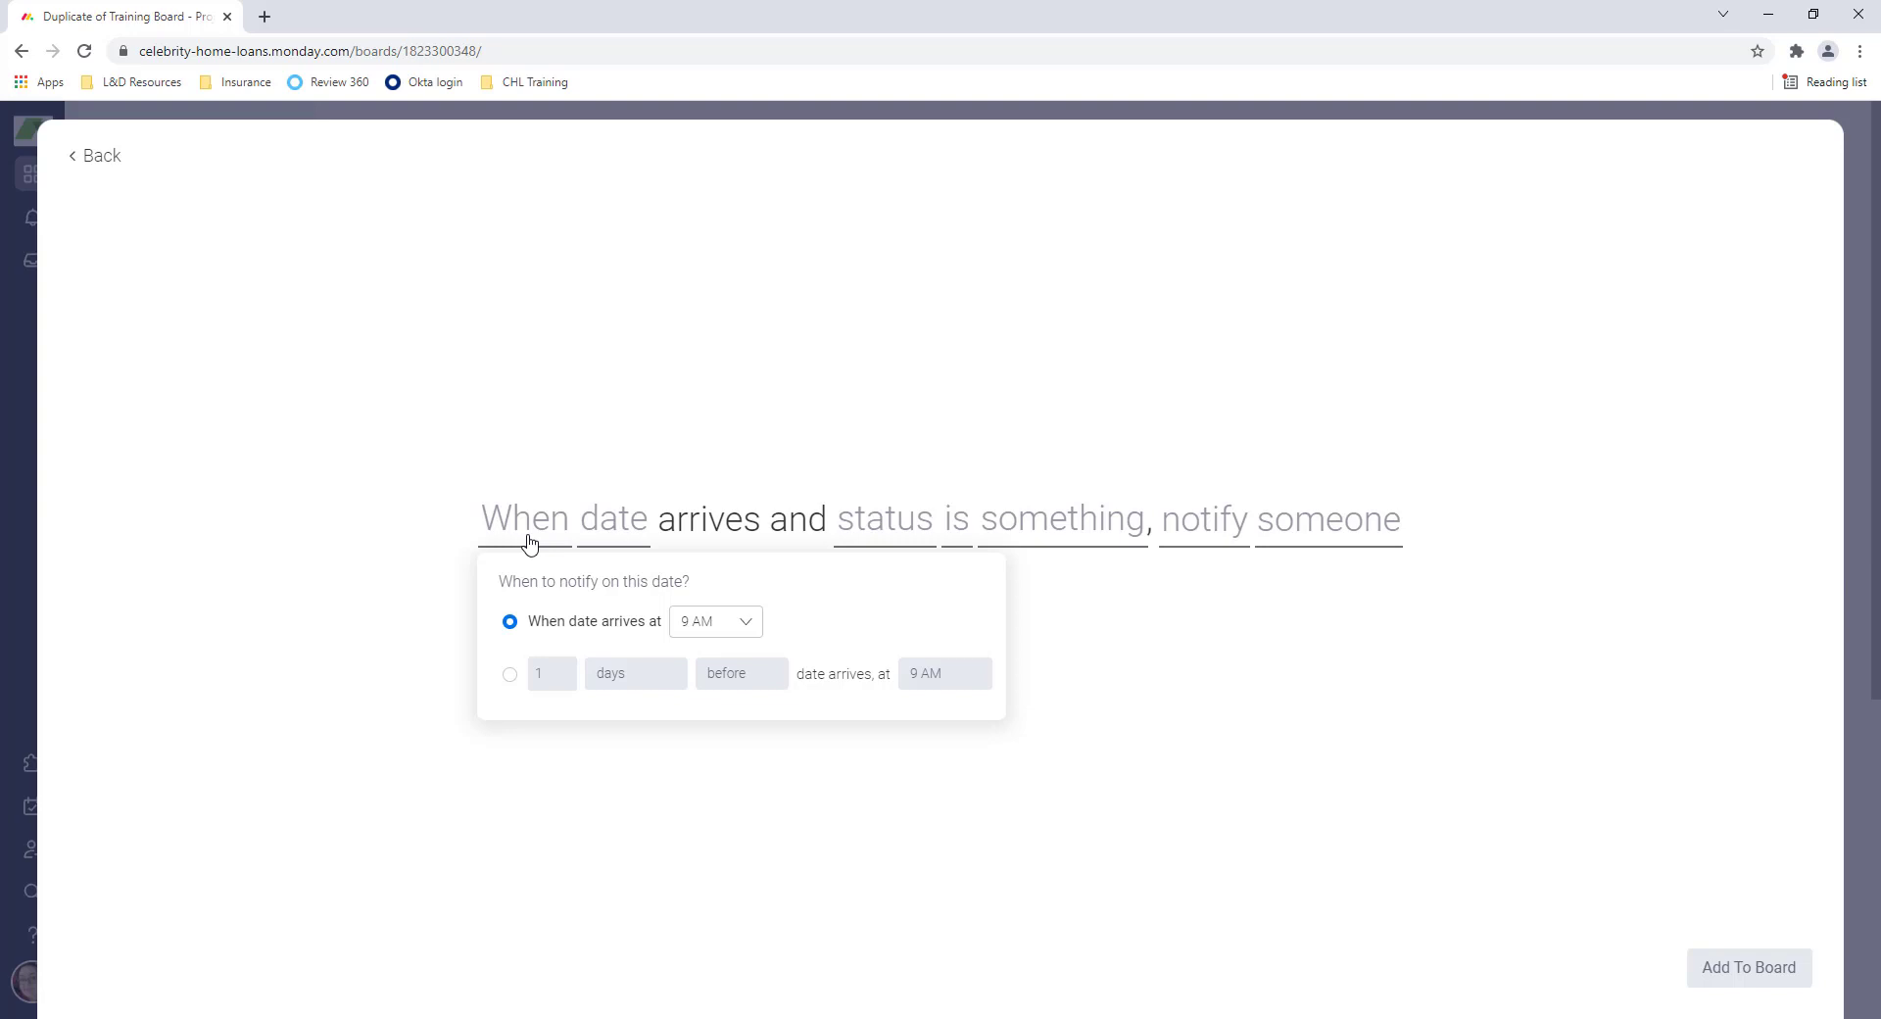
pyautogui.click(509, 675)
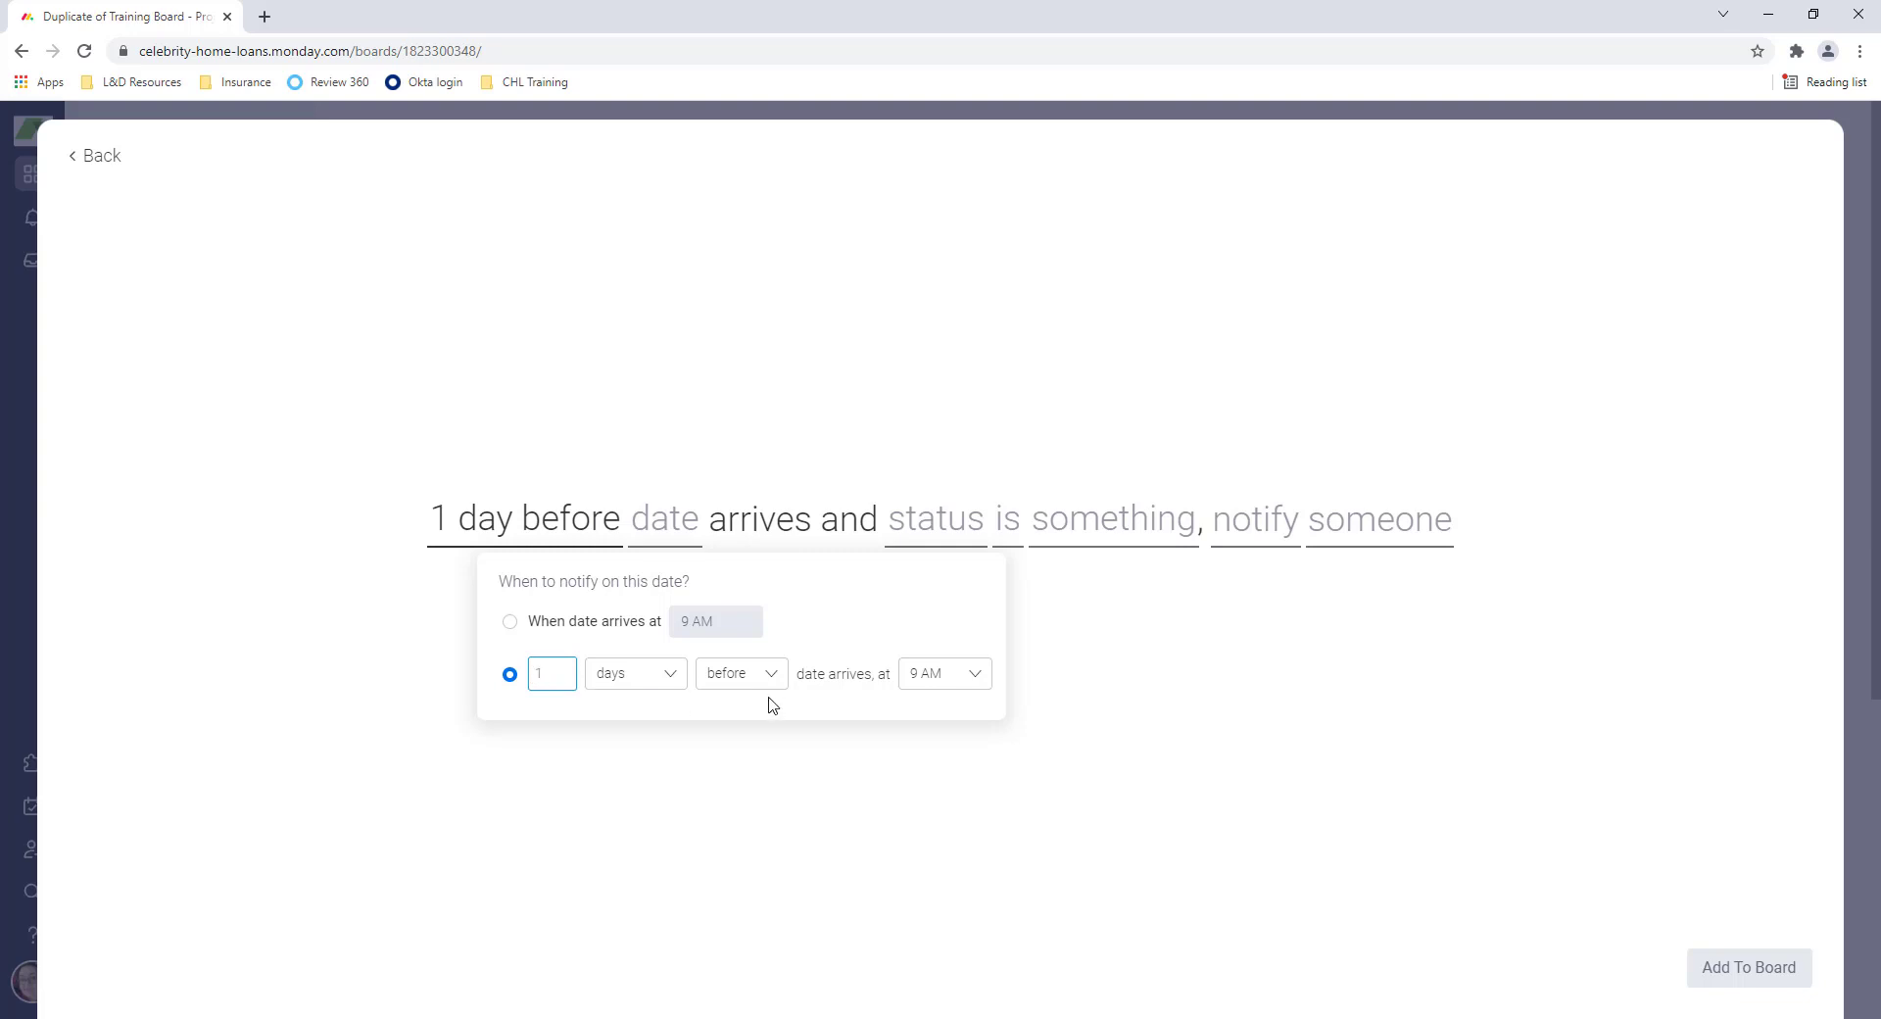
pyautogui.write('3')
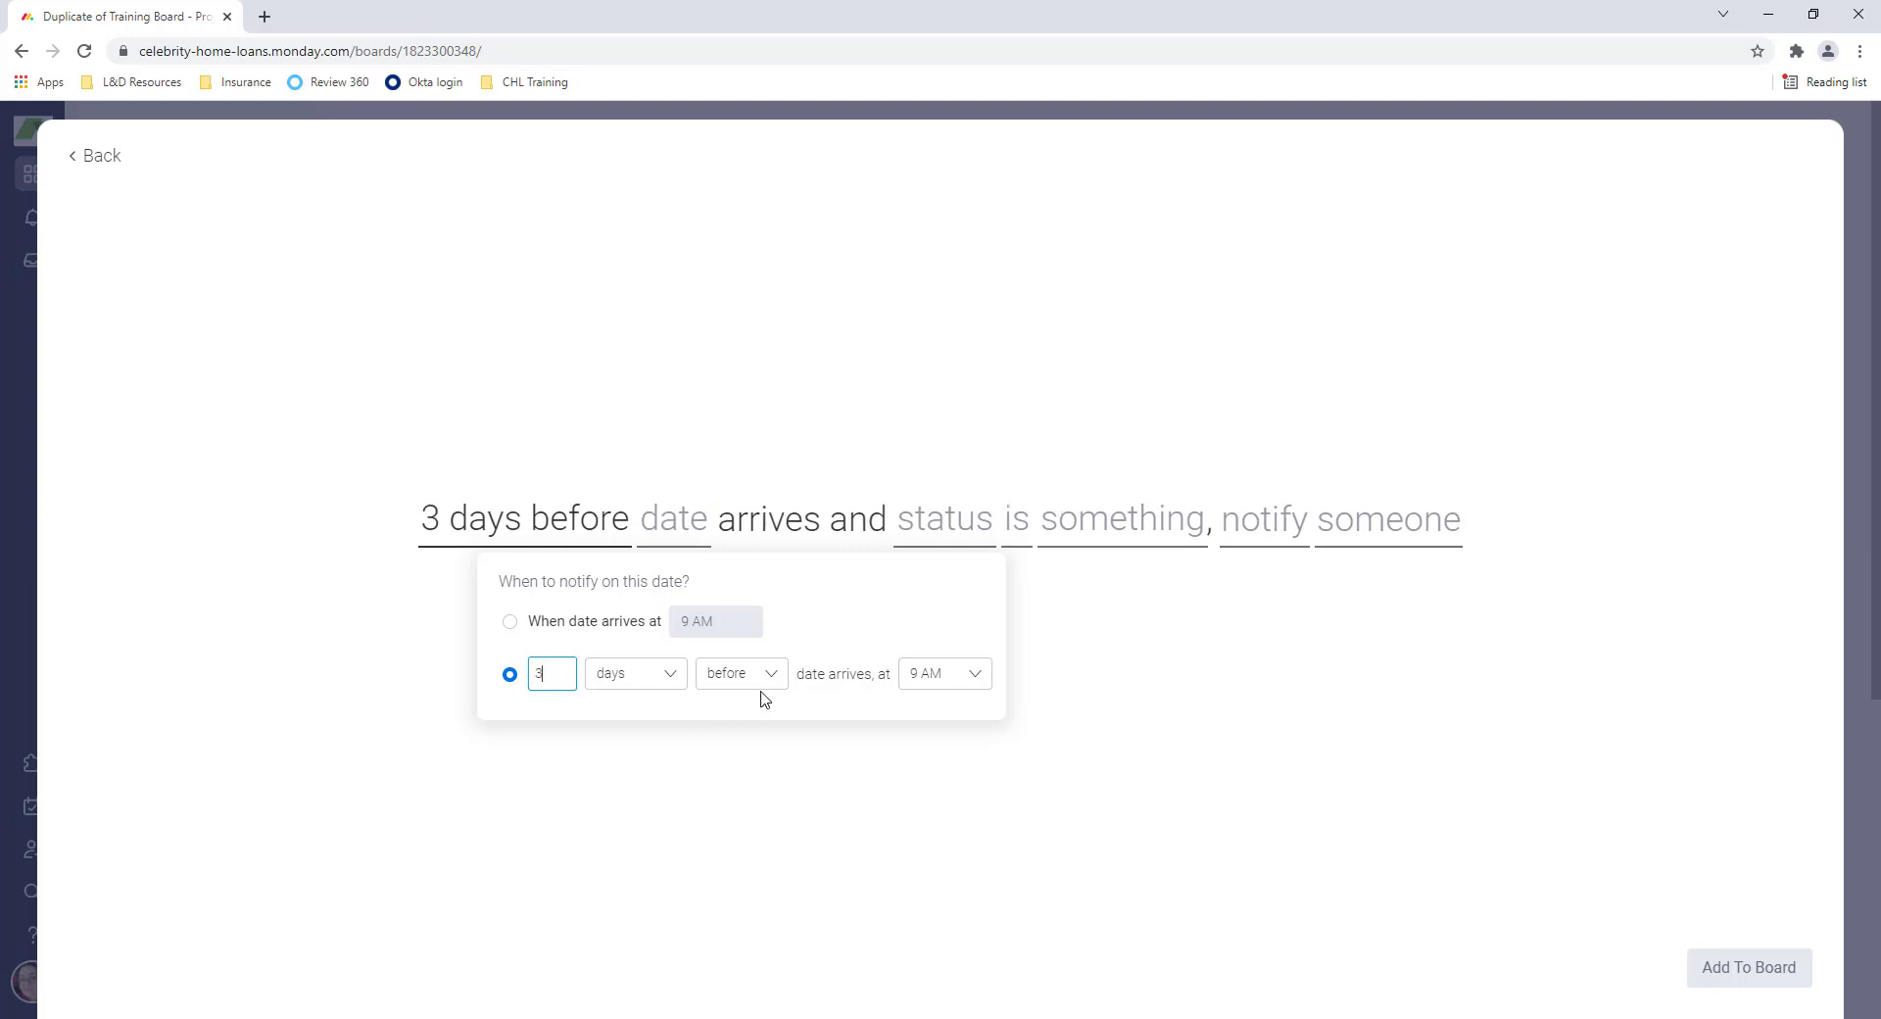
pyautogui.click(986, 693)
pyautogui.click(979, 802)
pyautogui.click(887, 771)
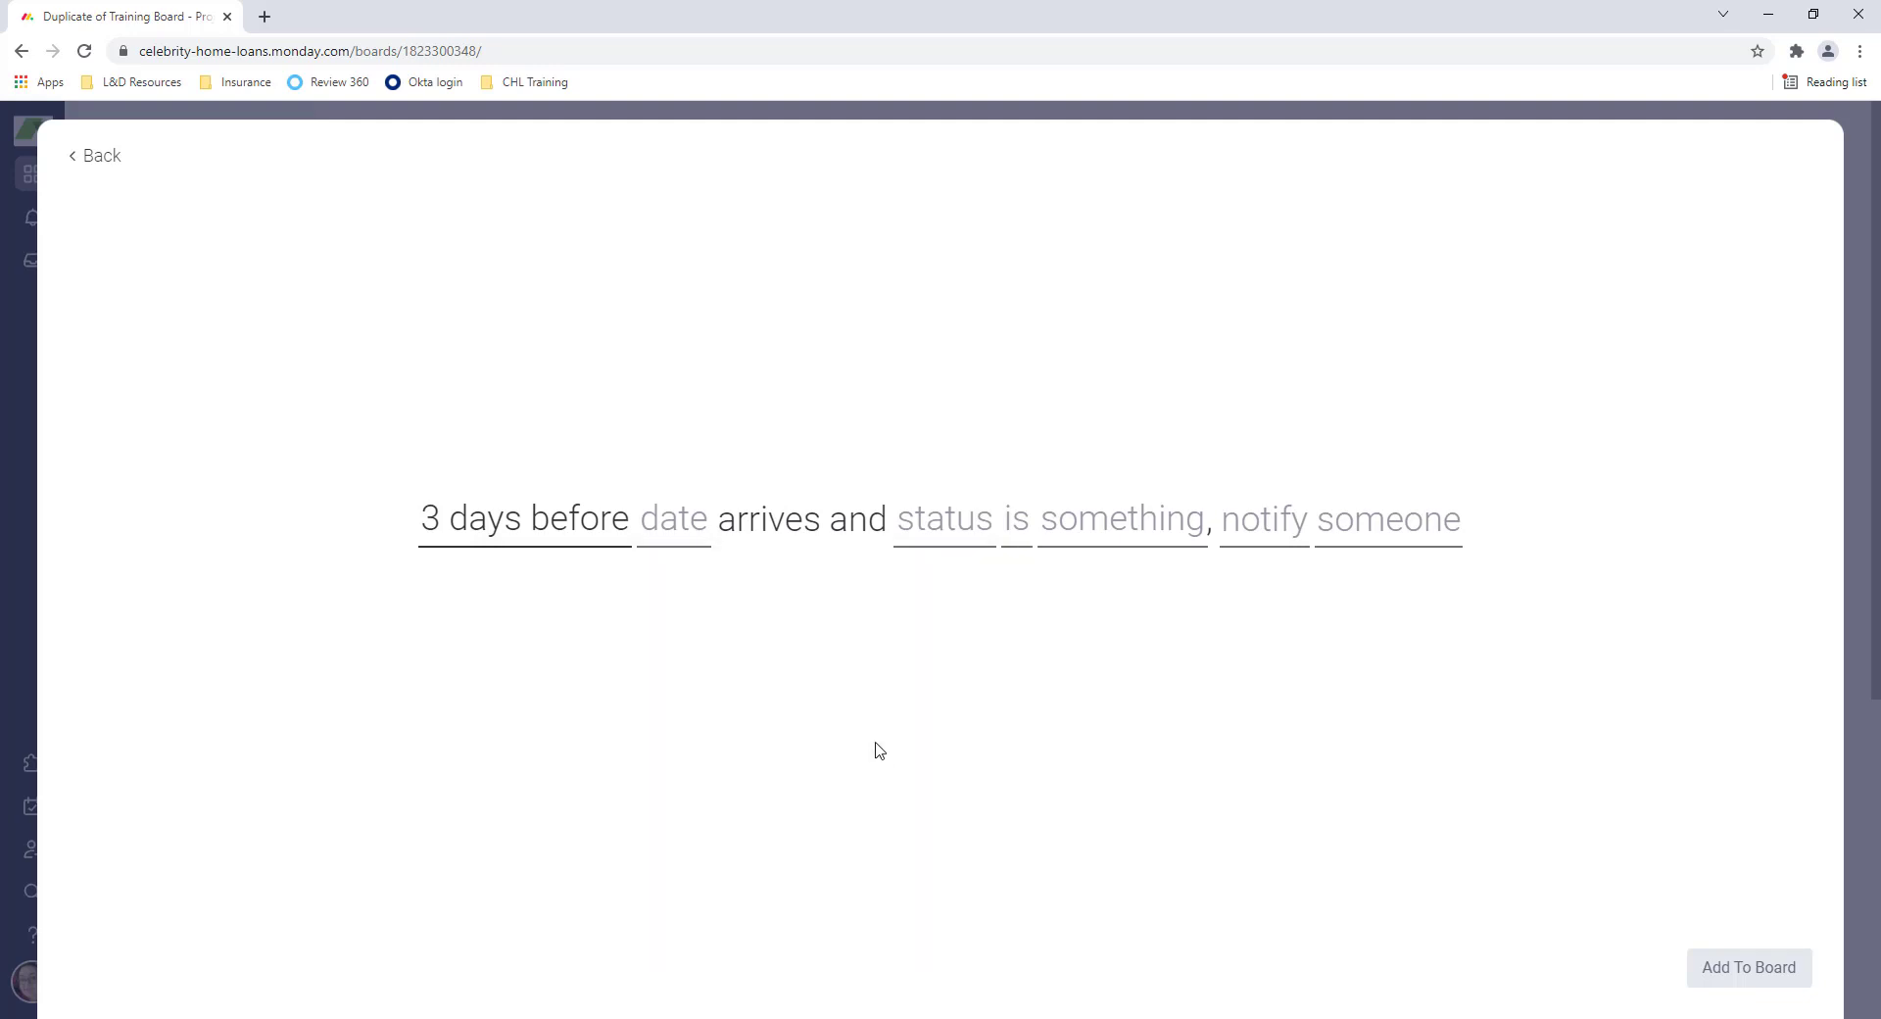
pyautogui.click(676, 522)
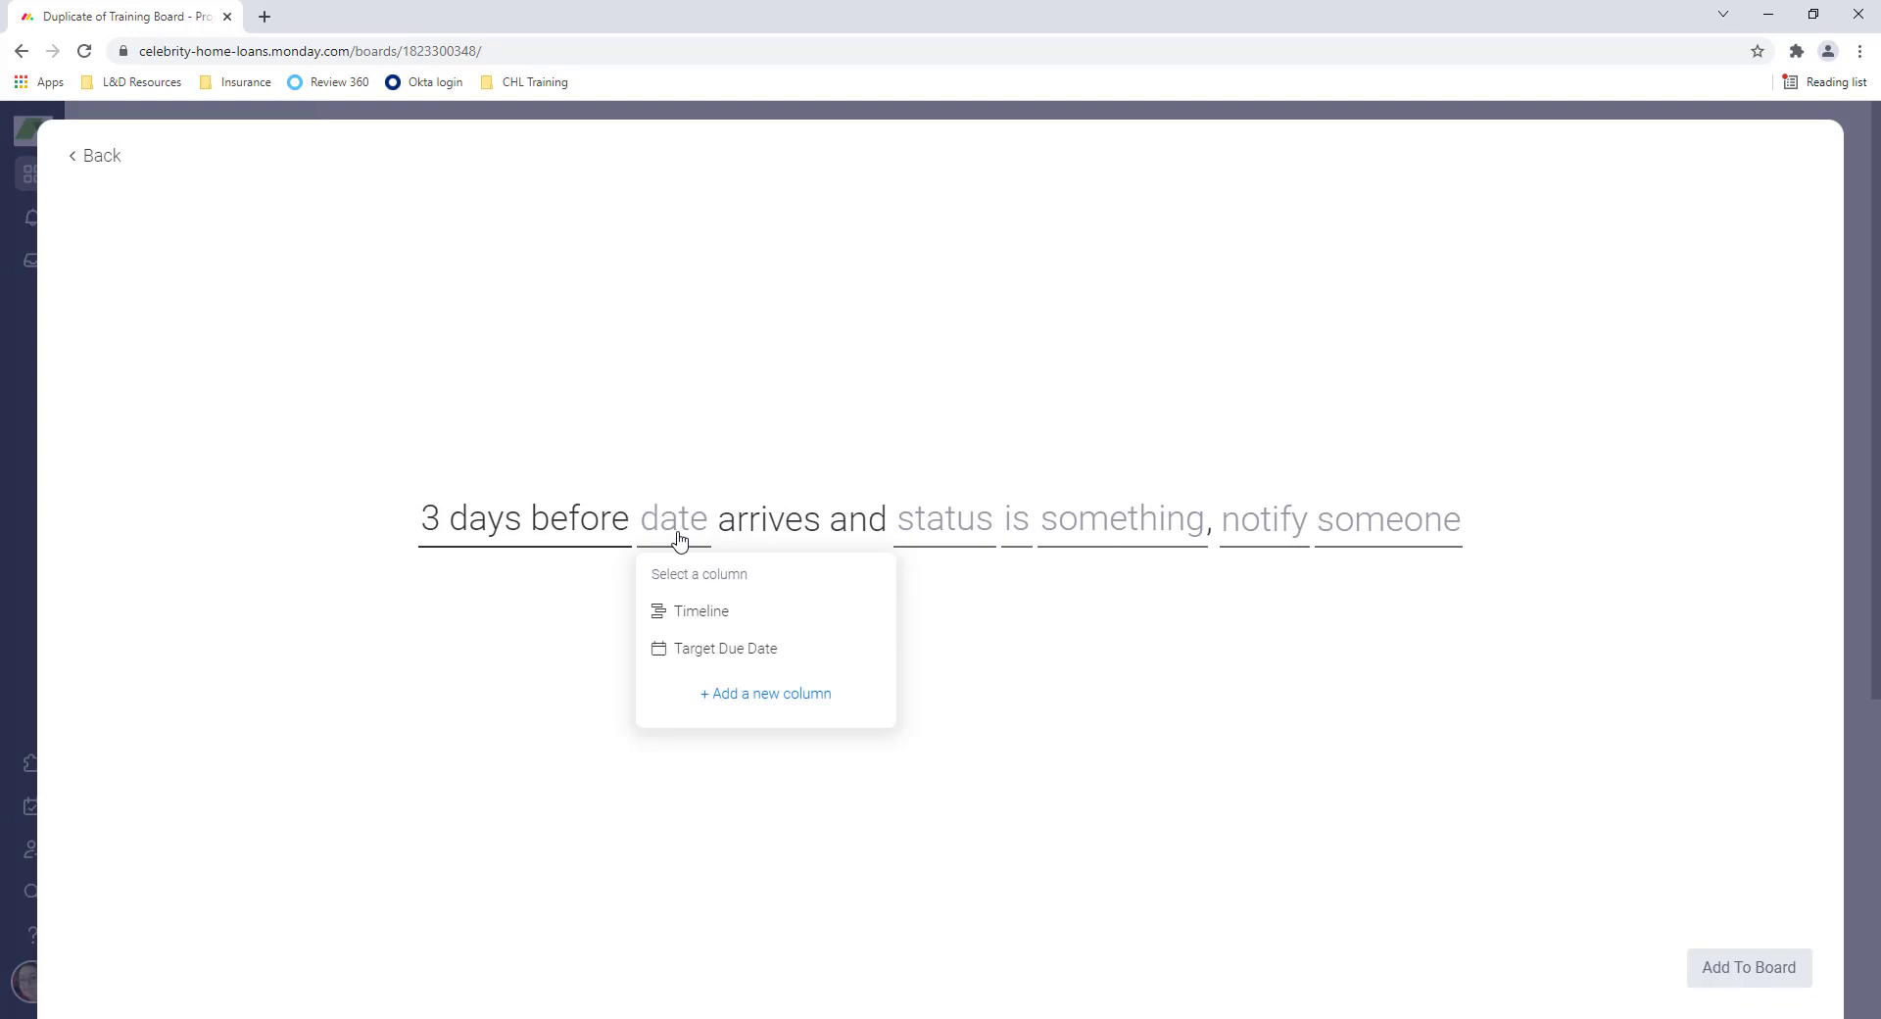
pyautogui.click(702, 648)
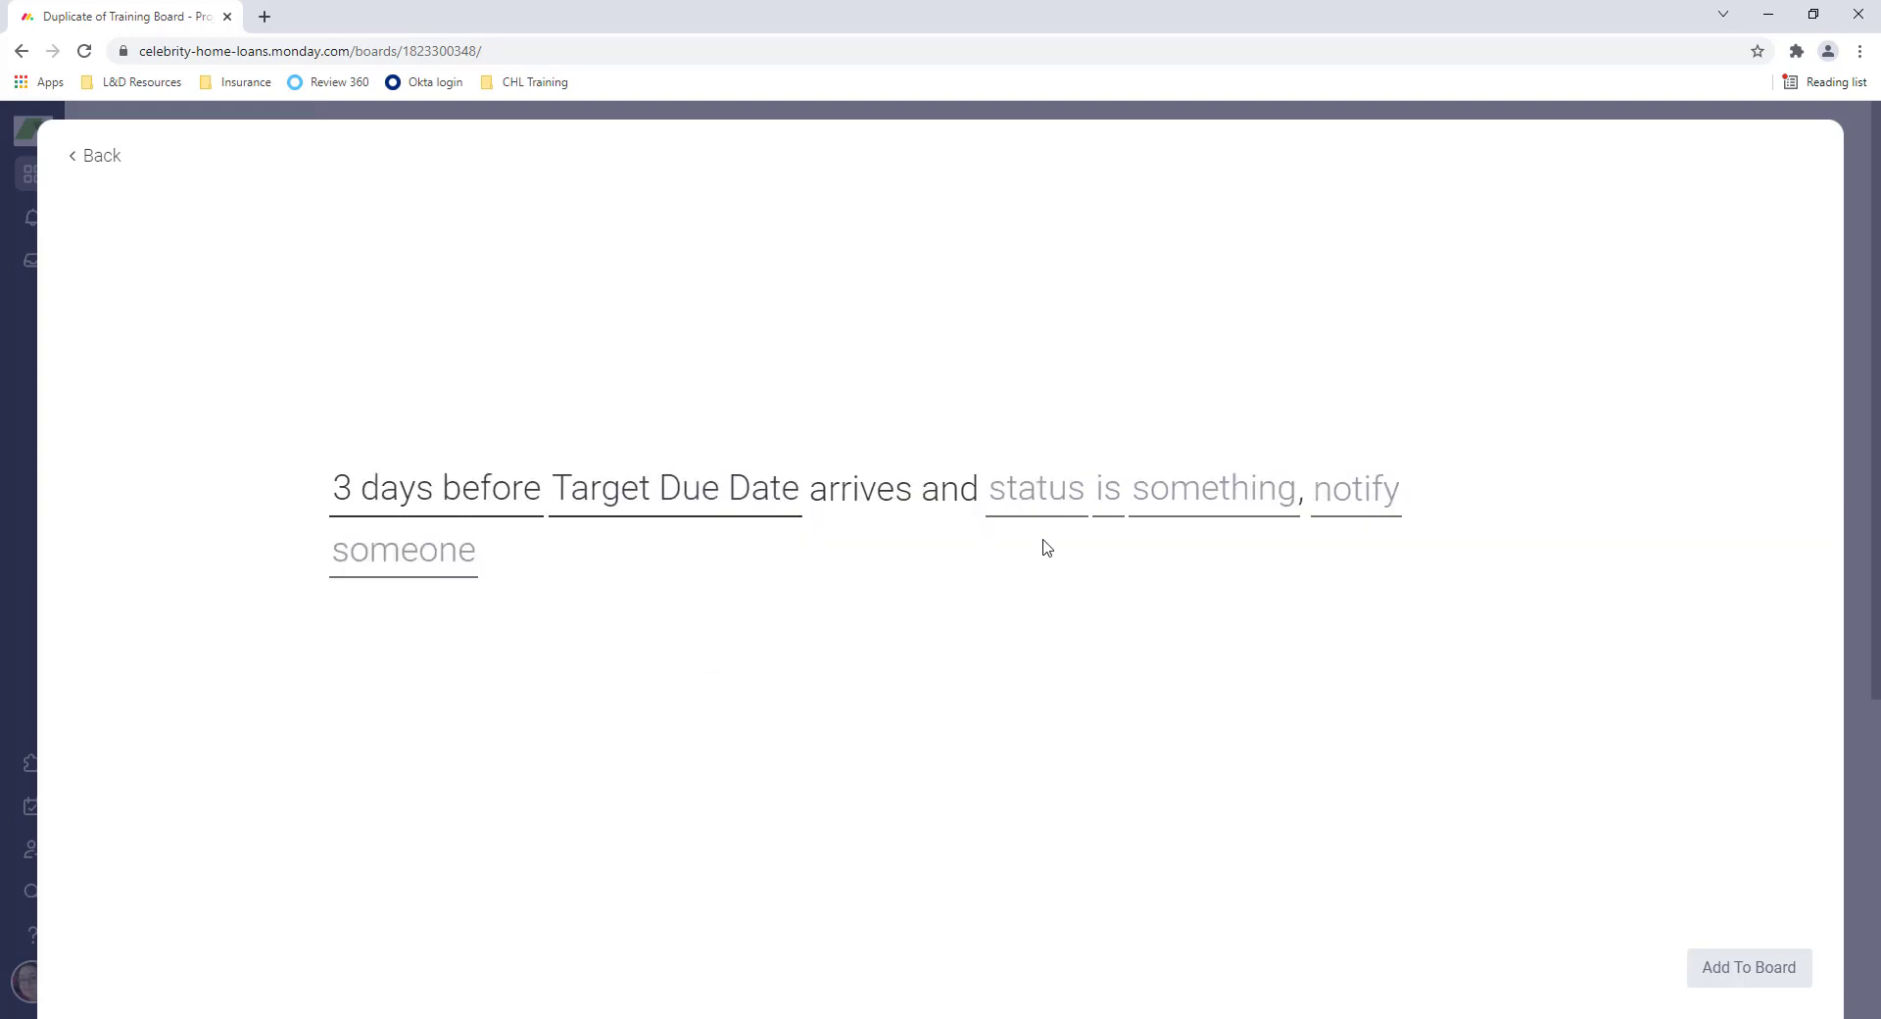
# - Set the automation's condition so that the Status column is not Done
pyautogui.click(1034, 492)
pyautogui.click(1057, 581)
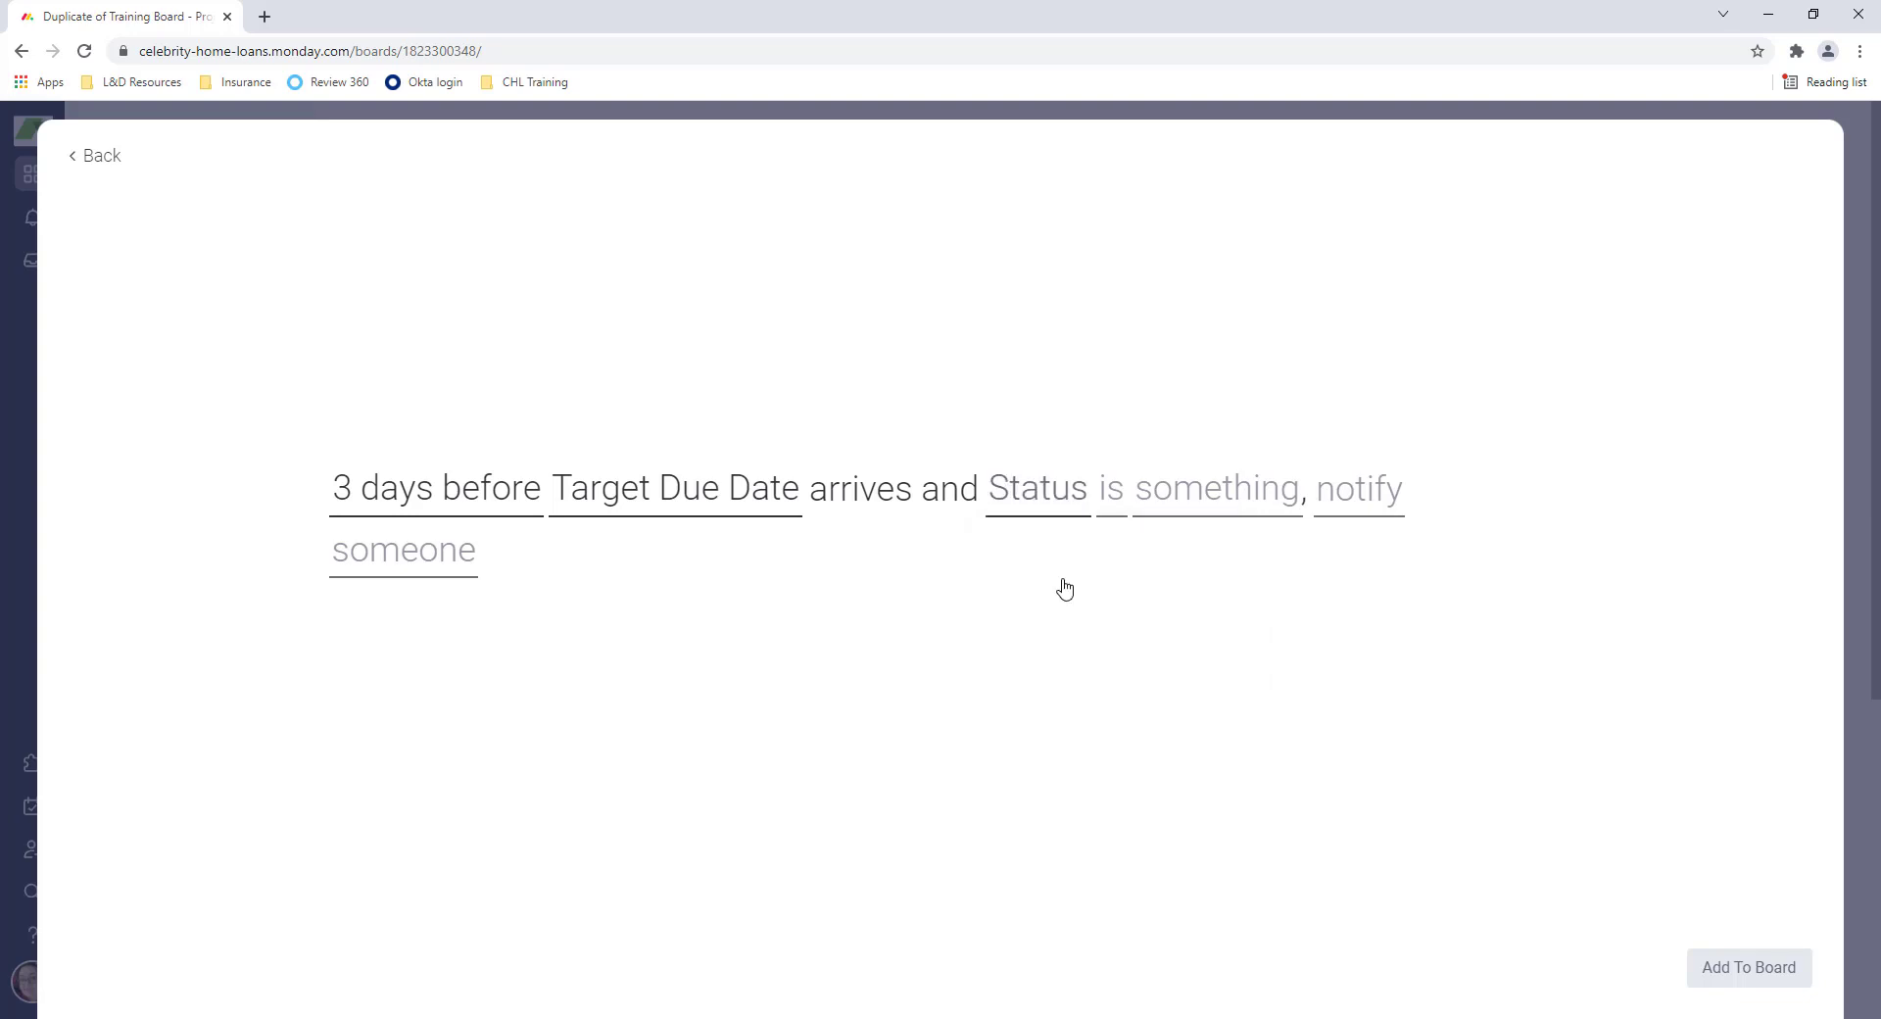
pyautogui.click(1115, 492)
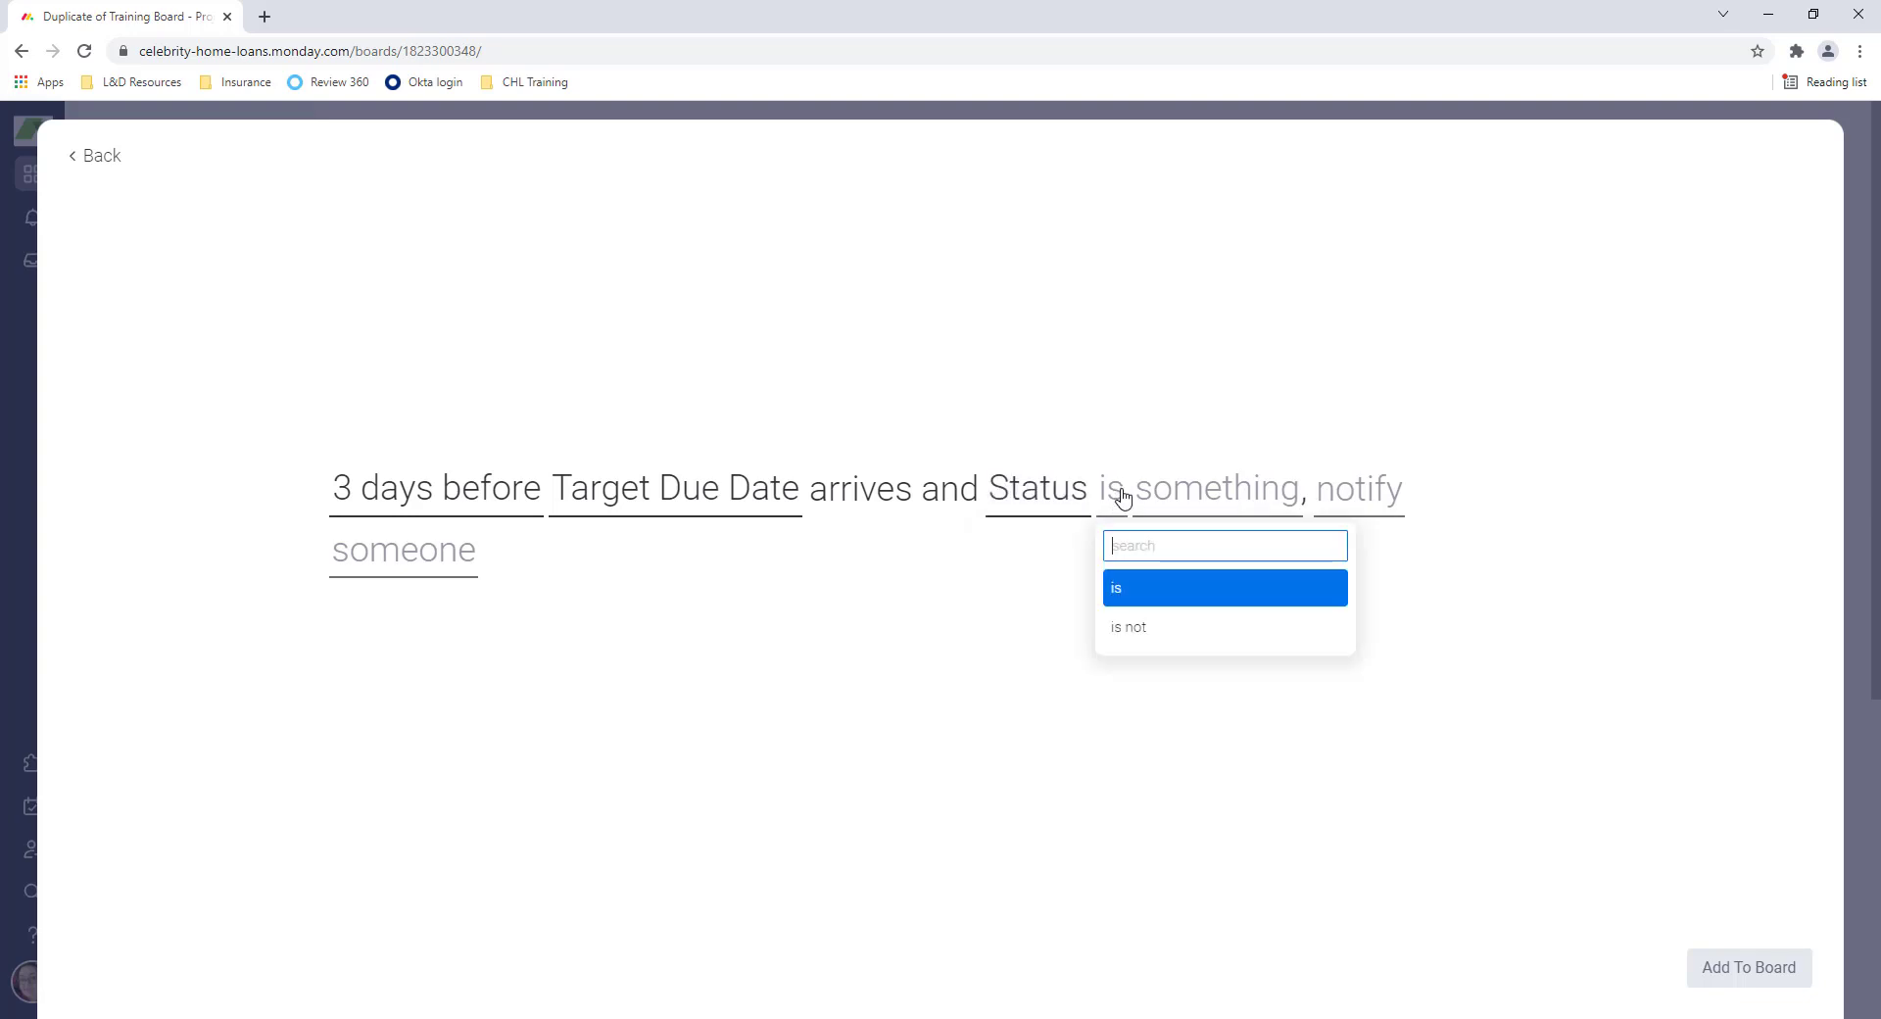
pyautogui.click(1204, 630)
pyautogui.click(1285, 511)
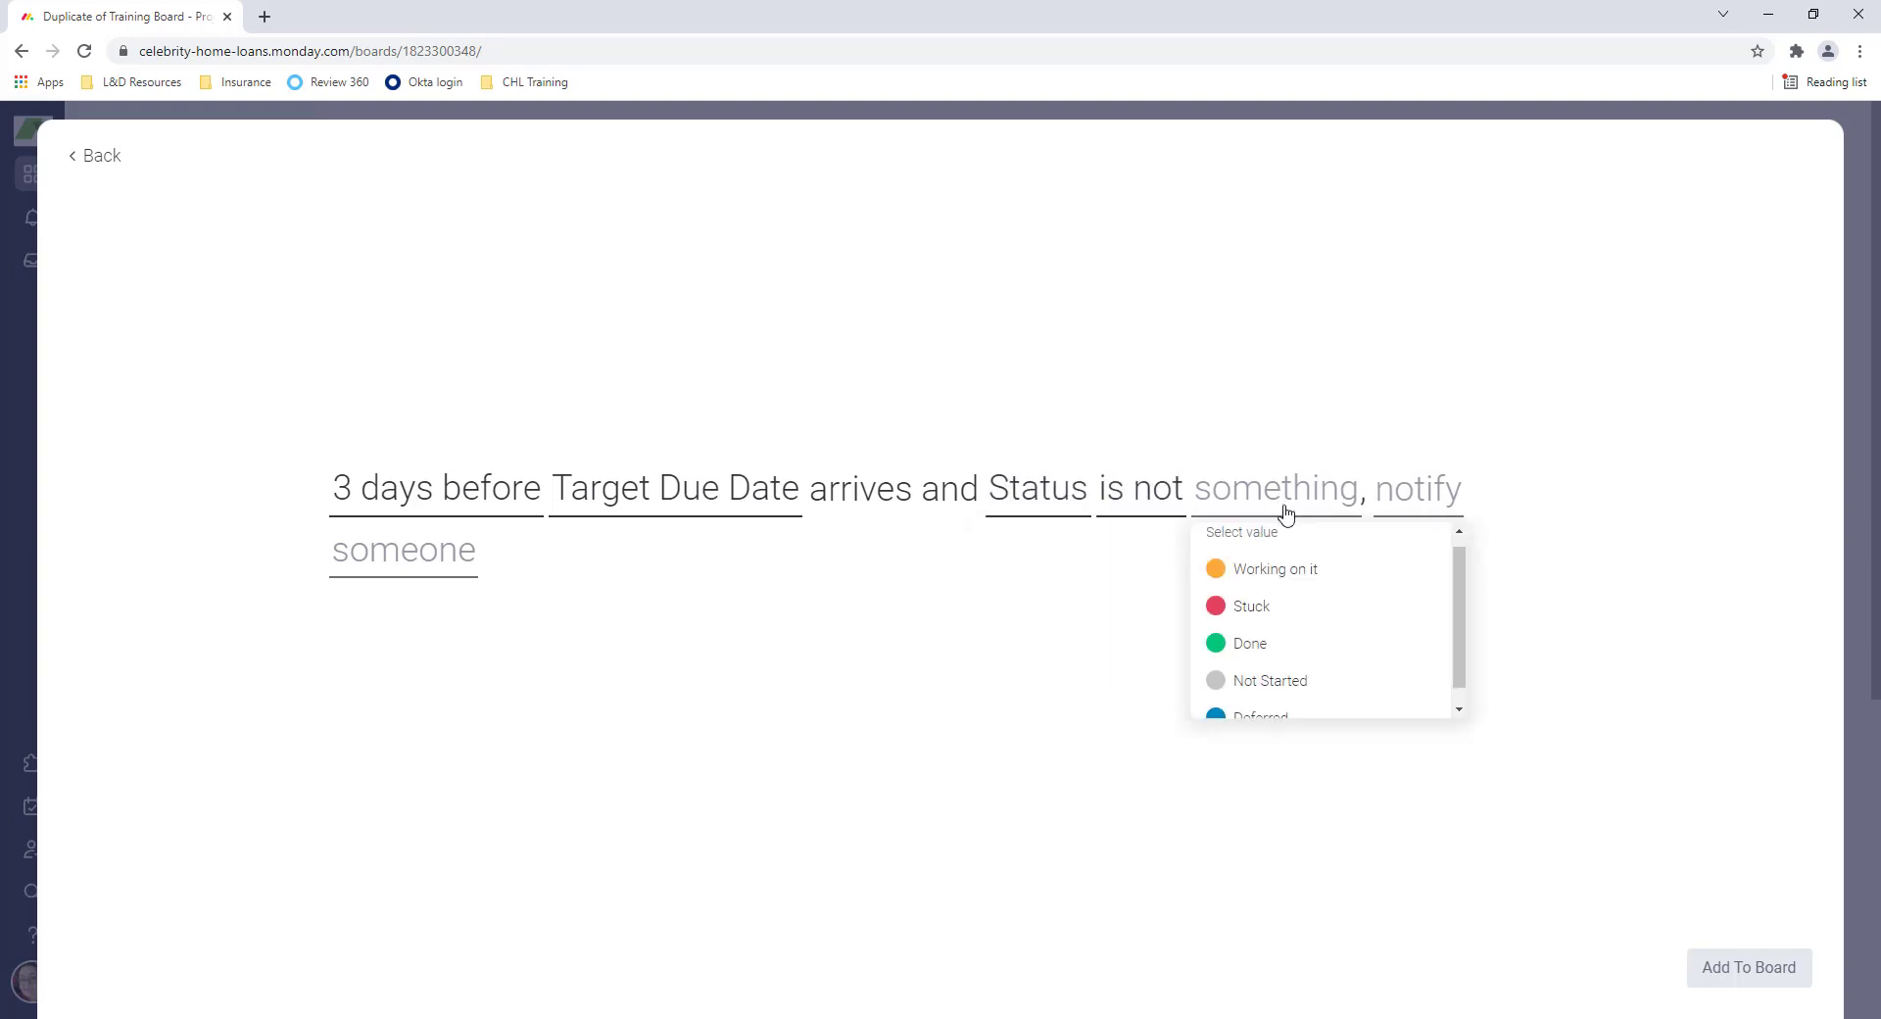
pyautogui.click(1285, 652)
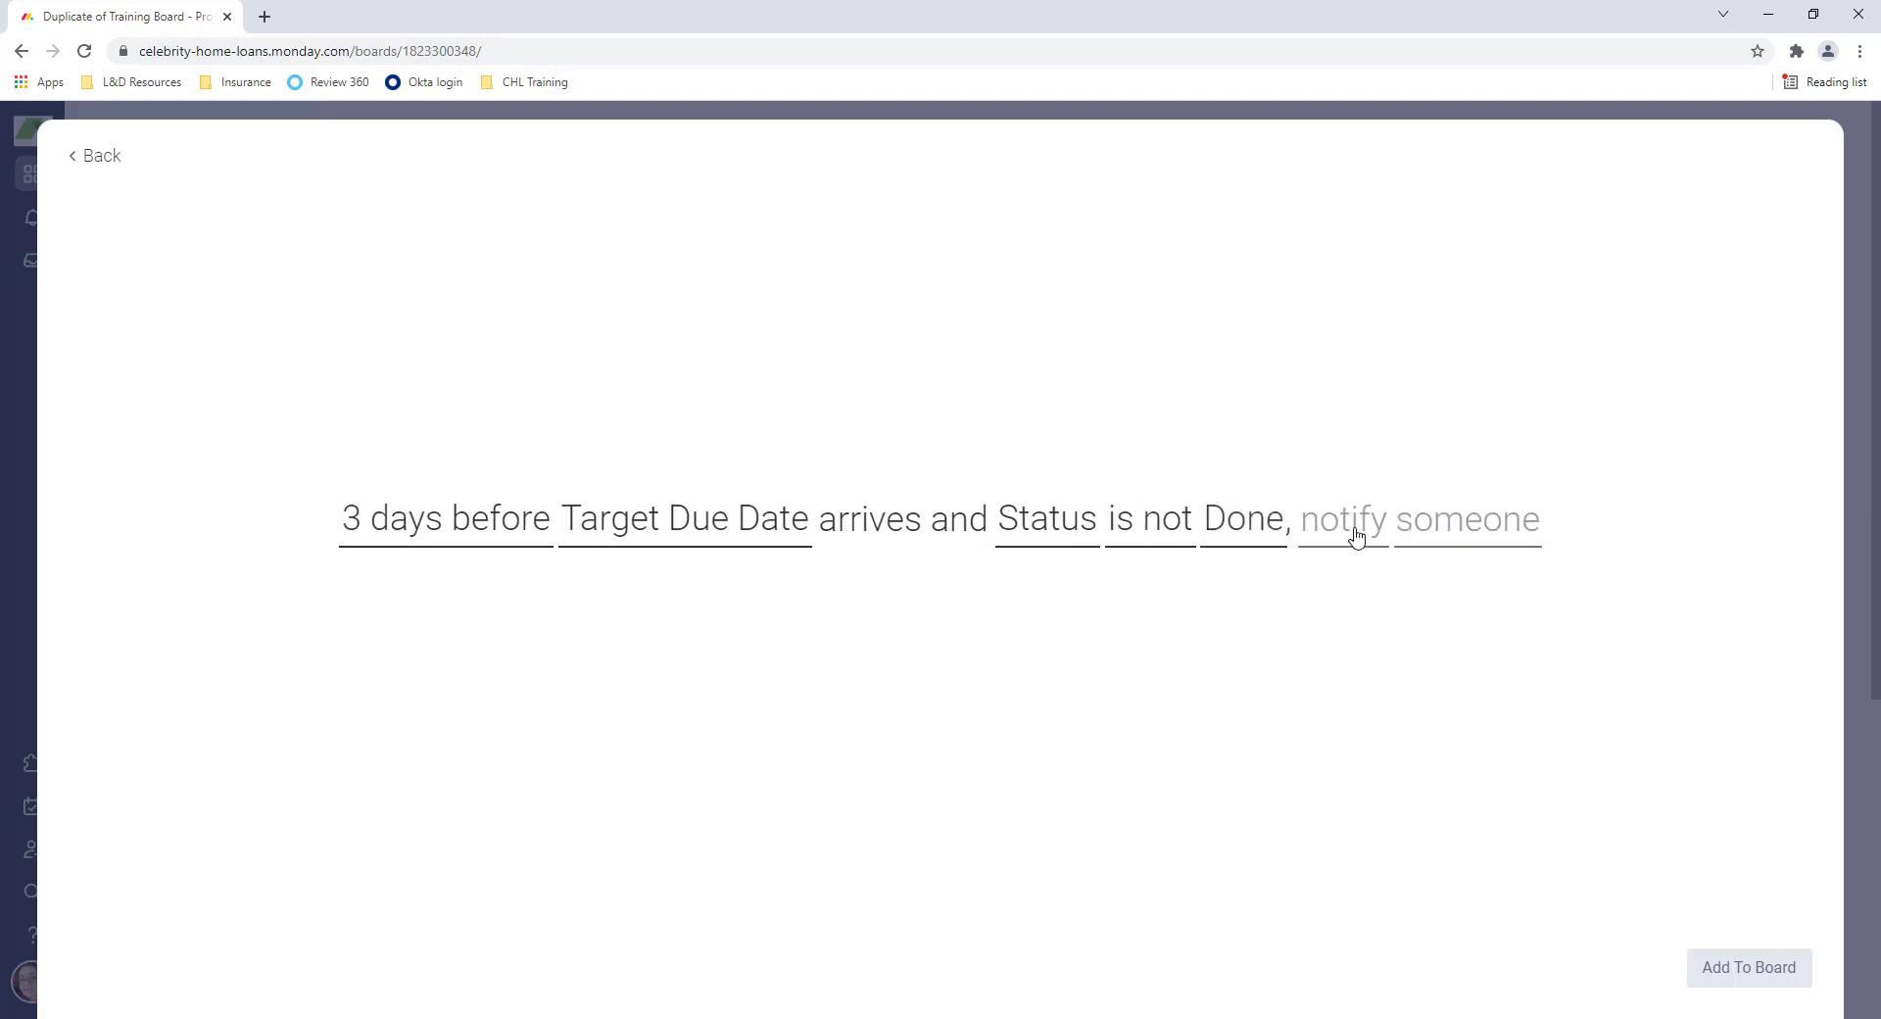
# - Write the notification message "Alert, {item's name} is not Done. Please reach out to task assignee for clarification." using the Item Name field
pyautogui.click(1352, 539)
pyautogui.write('Alert')
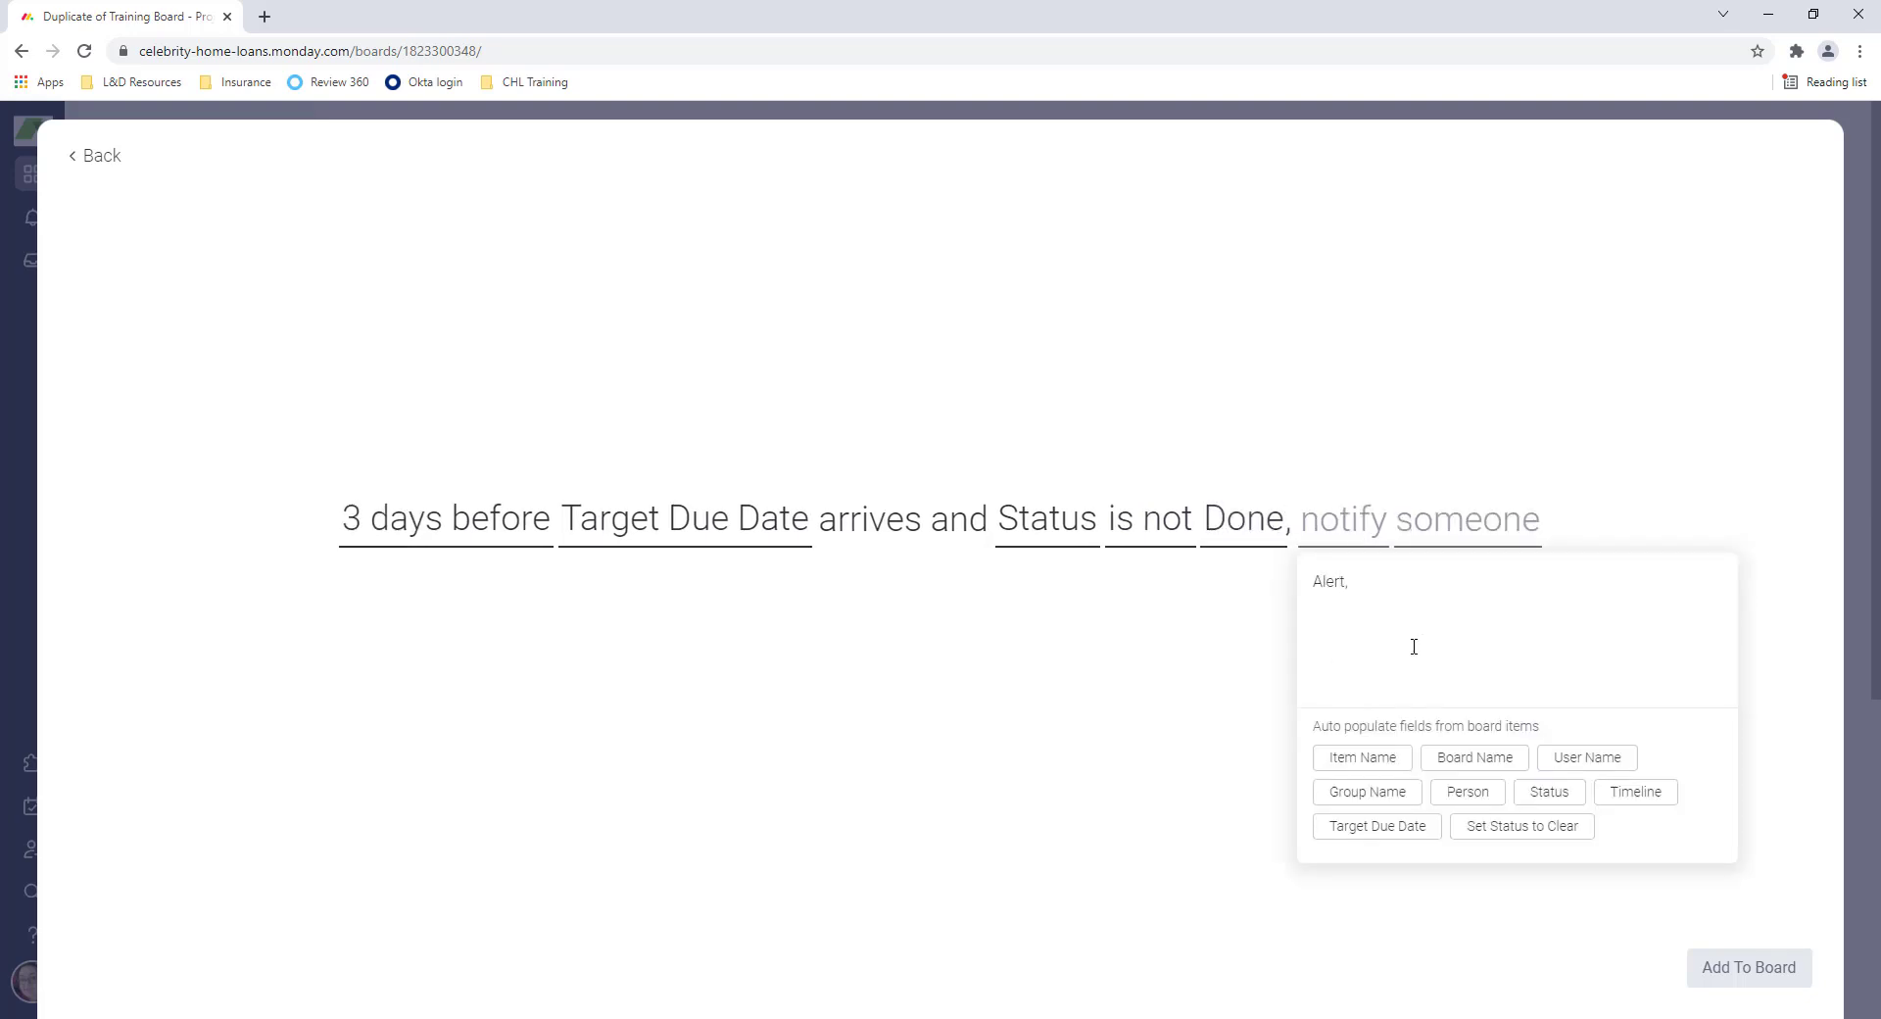
pyautogui.write(',')
pyautogui.click(1383, 757)
pyautogui.write('is not Done. Please reach')
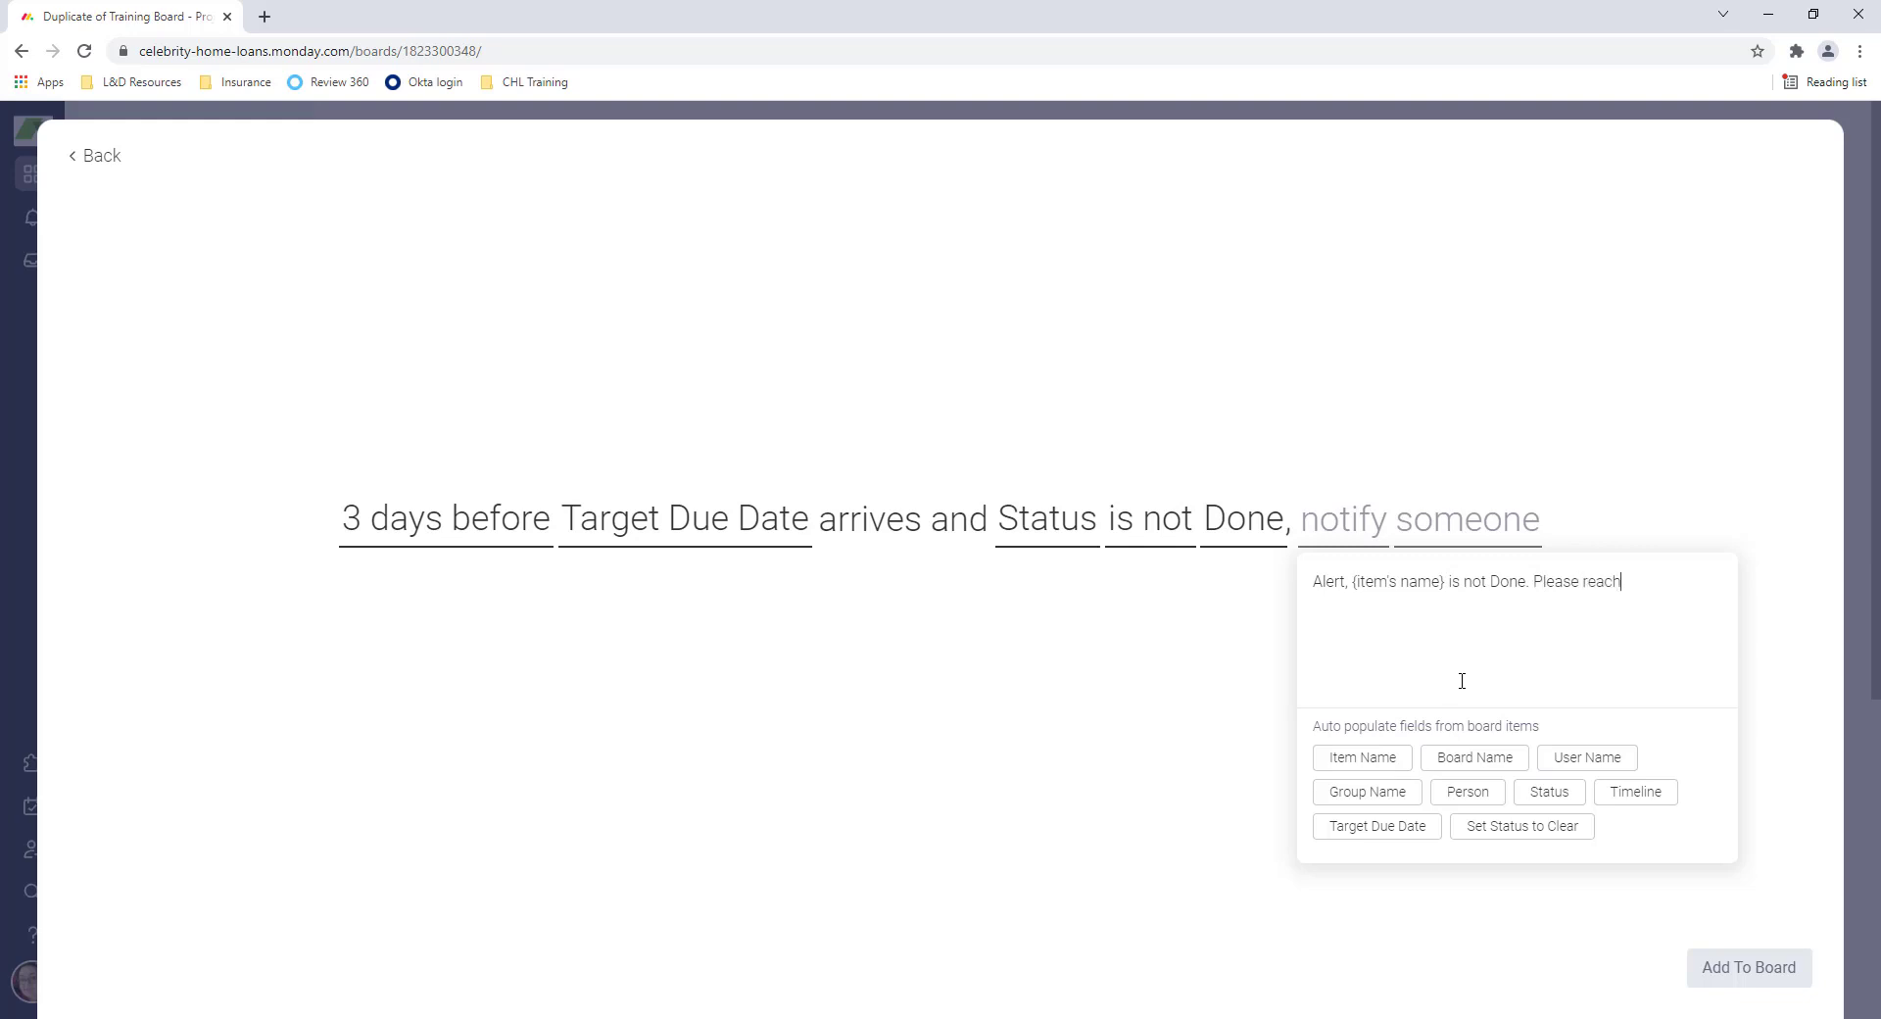
pyautogui.write(' out to task assigned for clarification.')
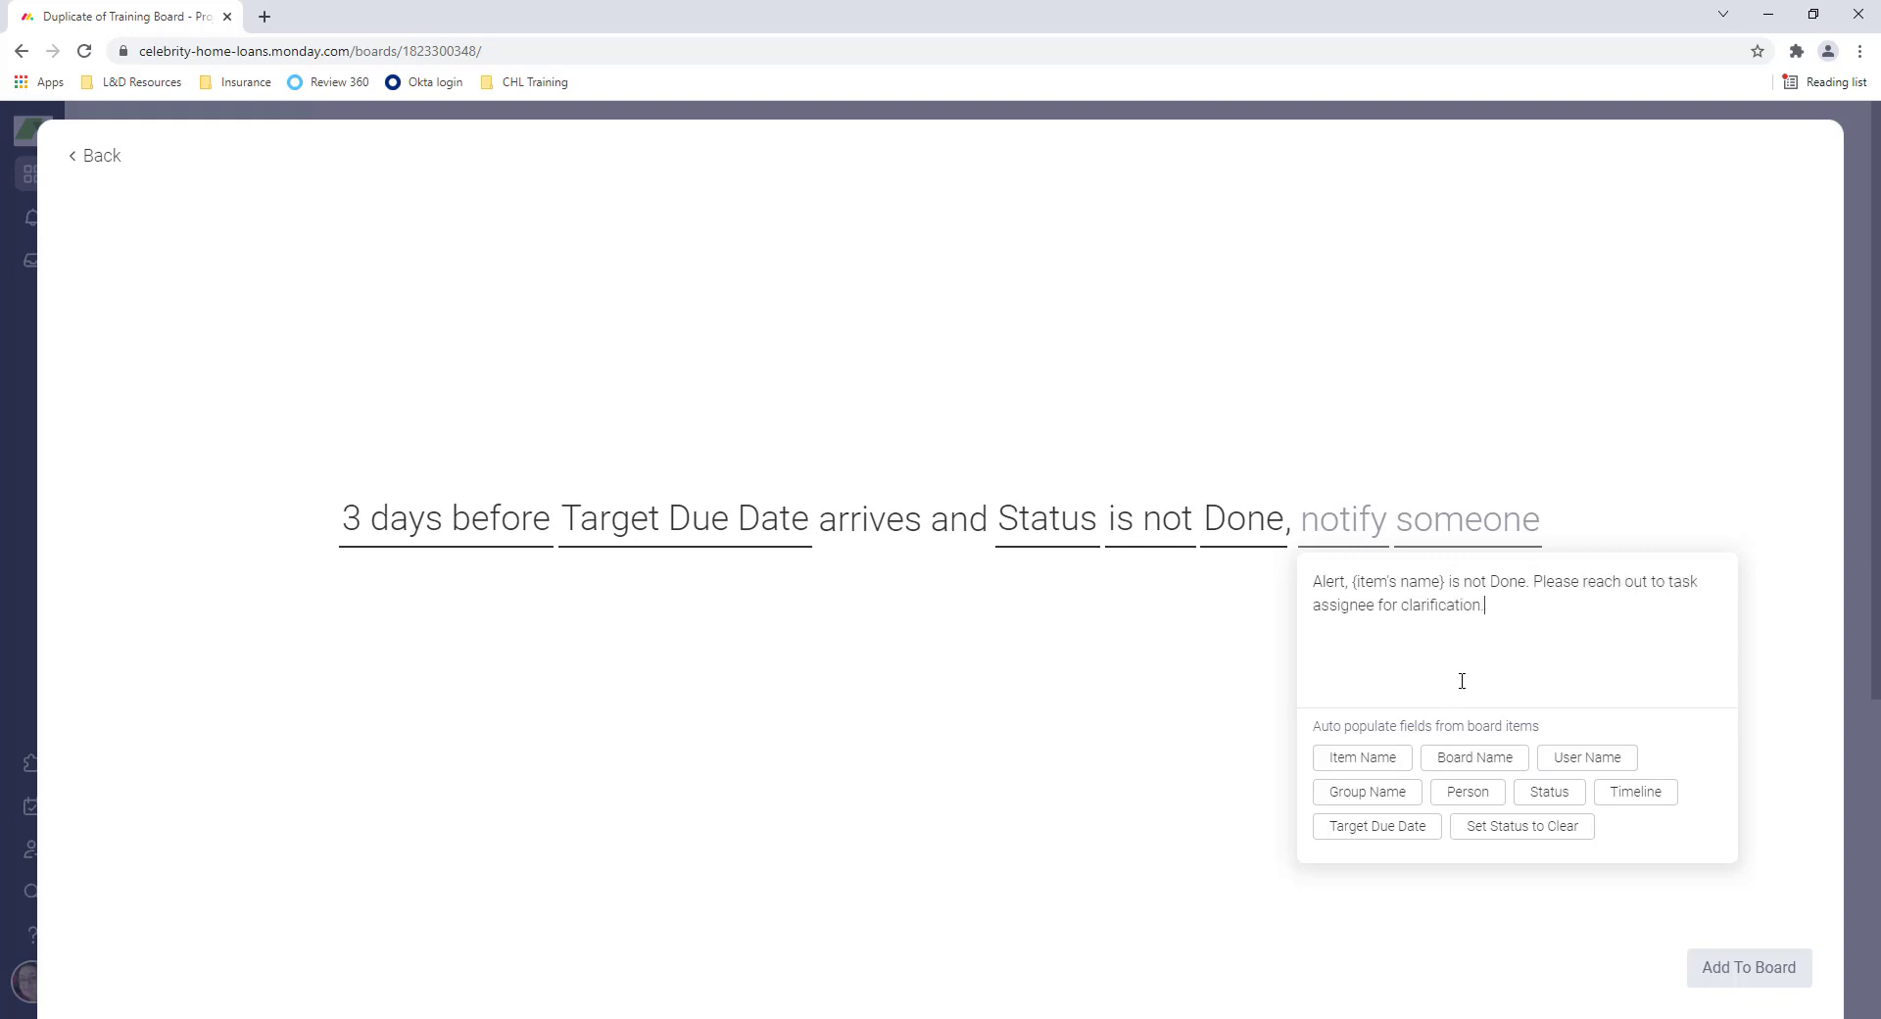
pyautogui.click(1155, 784)
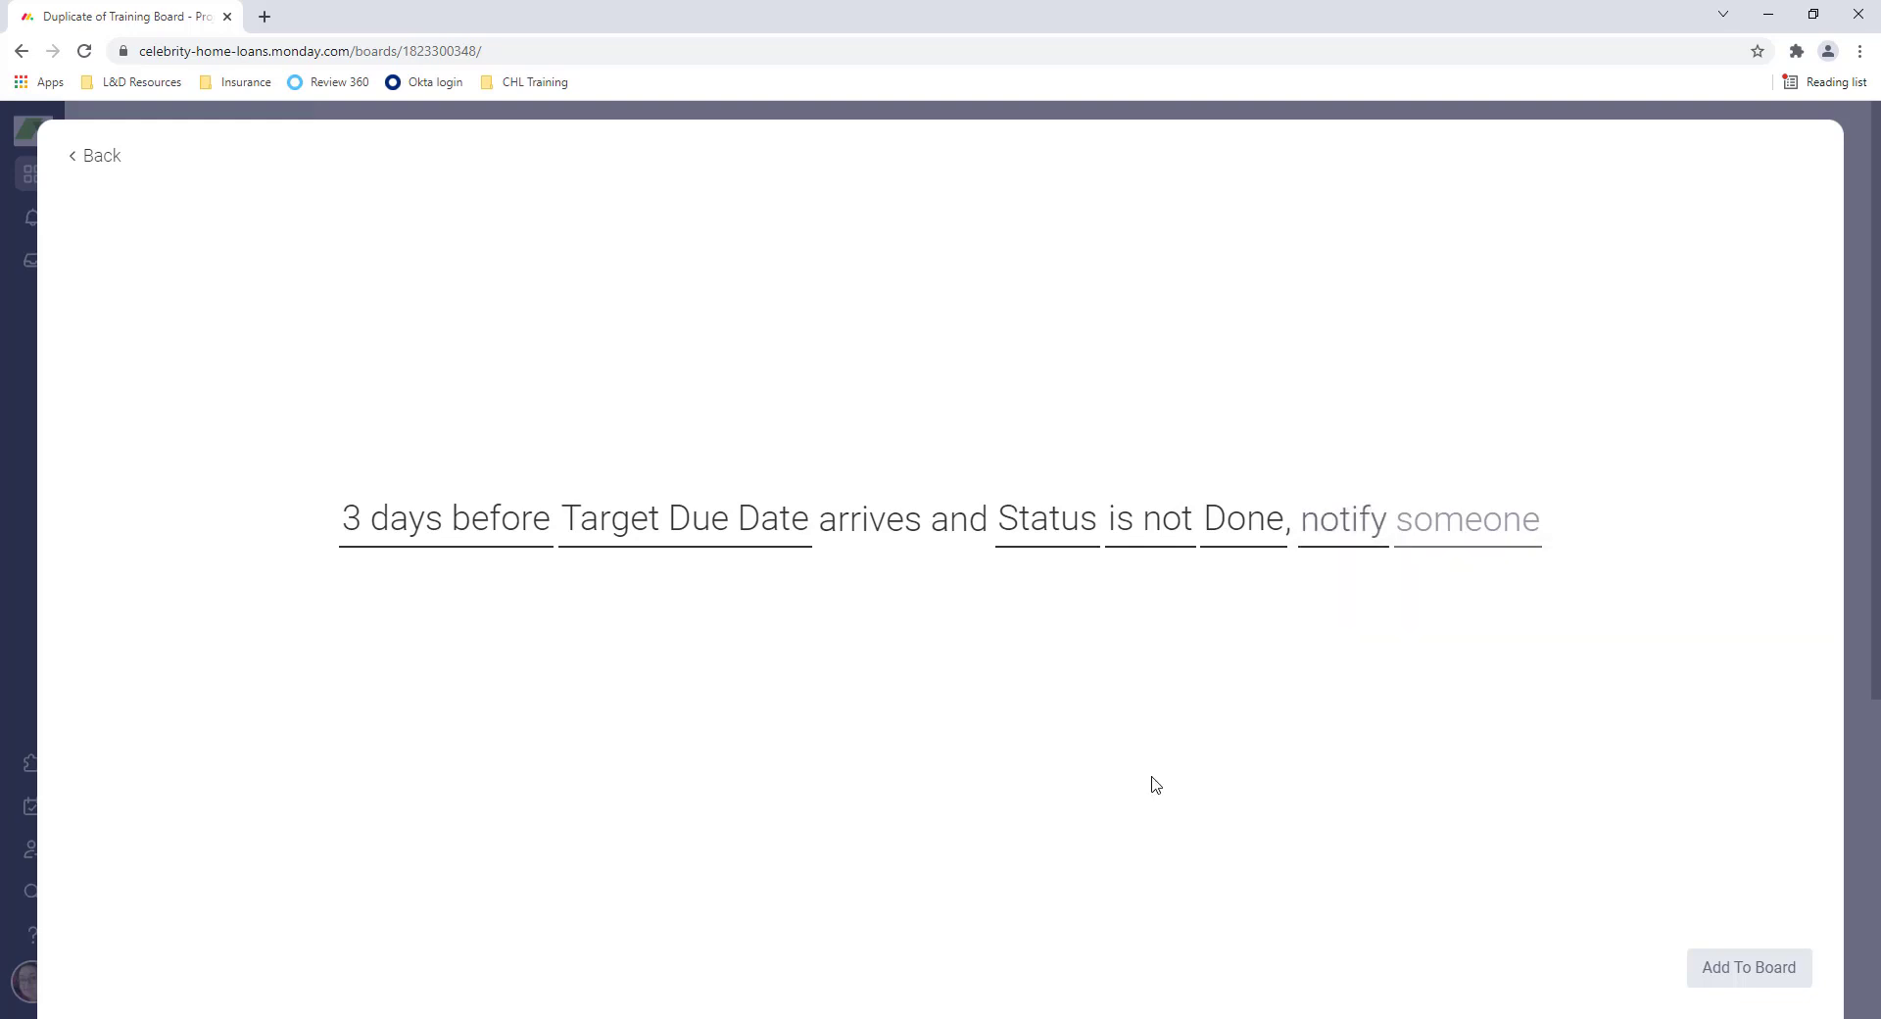
# - Choose your own account as the notification recipient and add the due date automation to the board
pyautogui.click(1463, 525)
pyautogui.click(1529, 622)
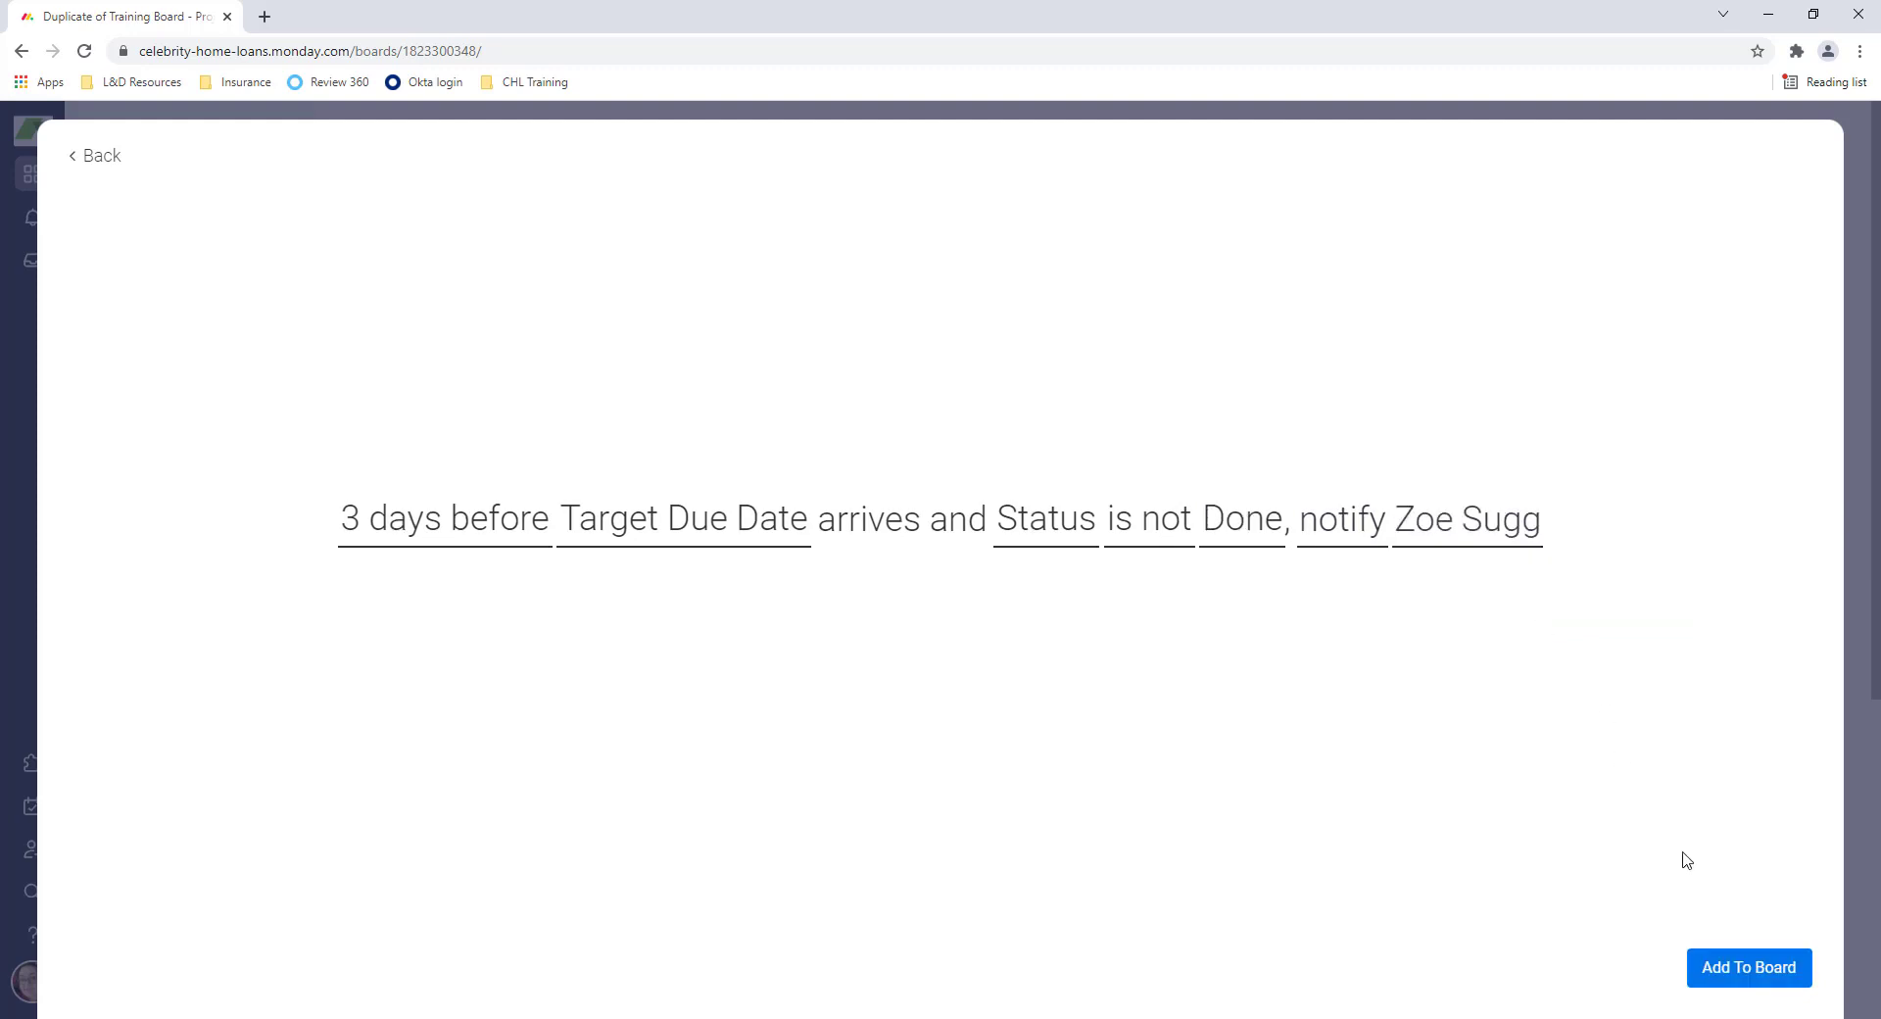
pyautogui.click(1741, 972)
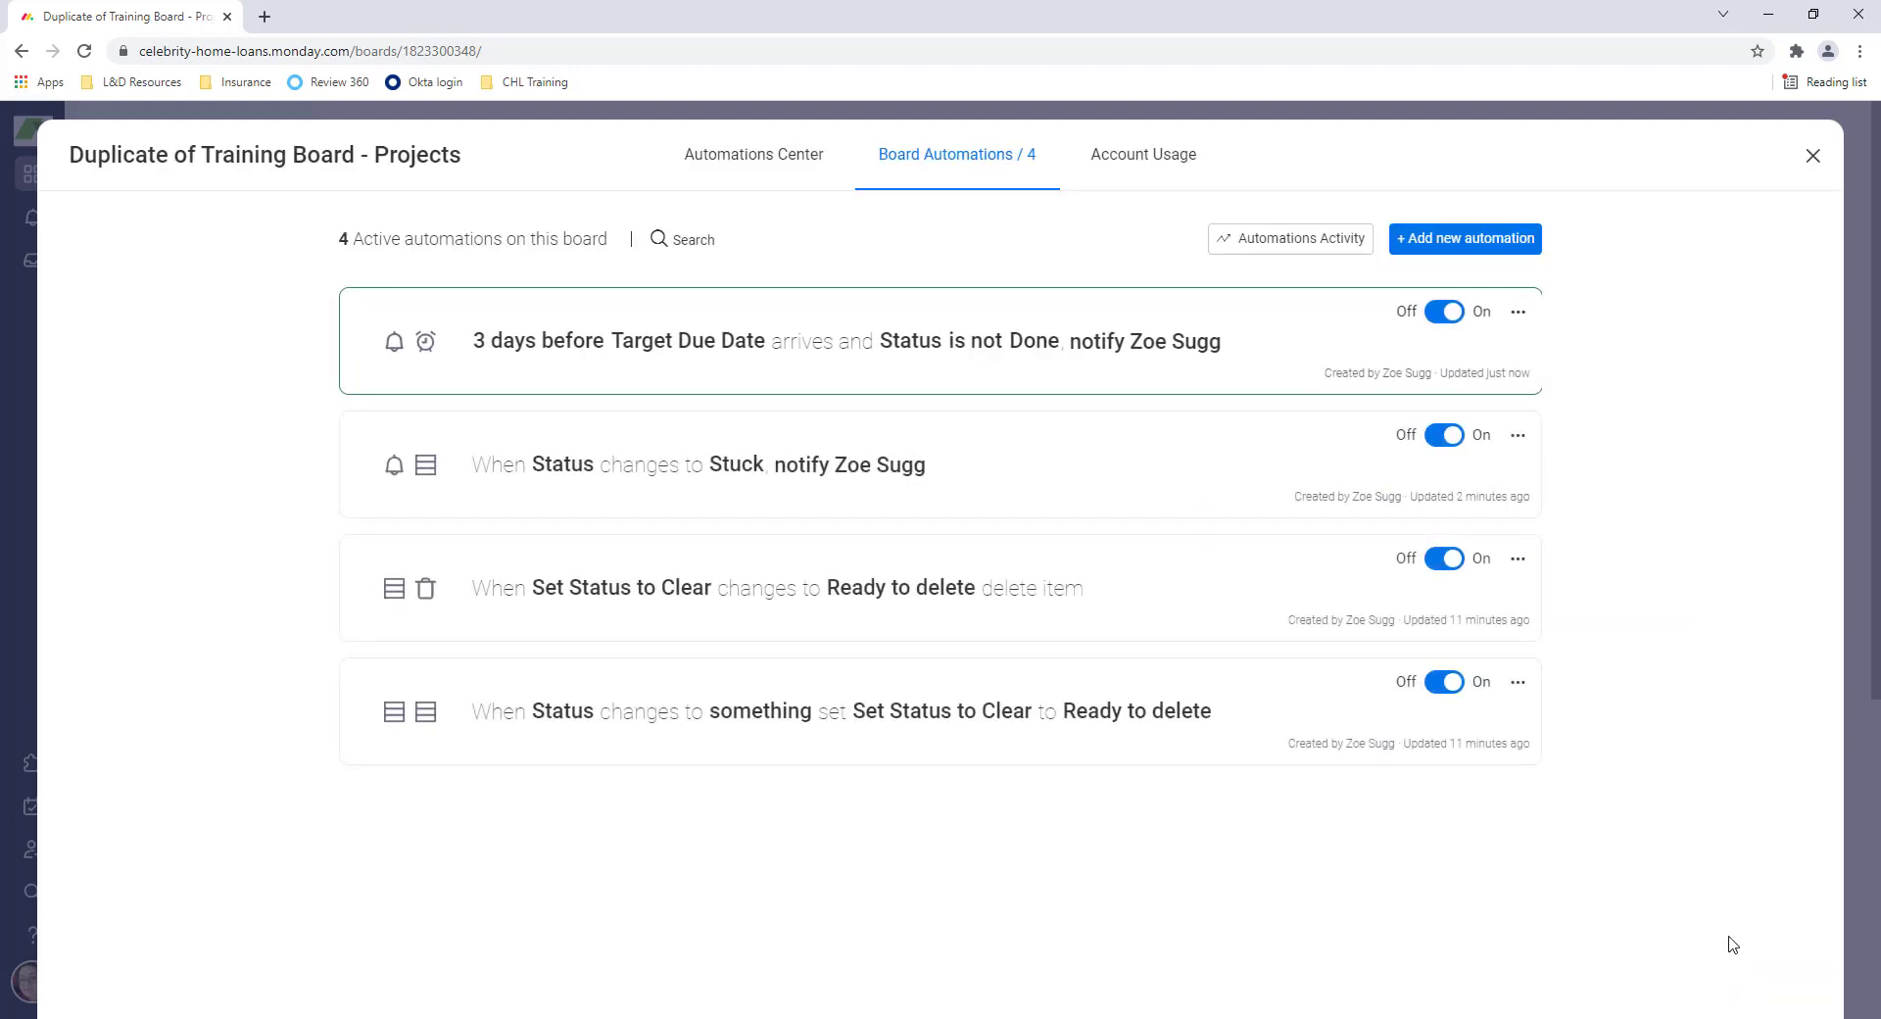